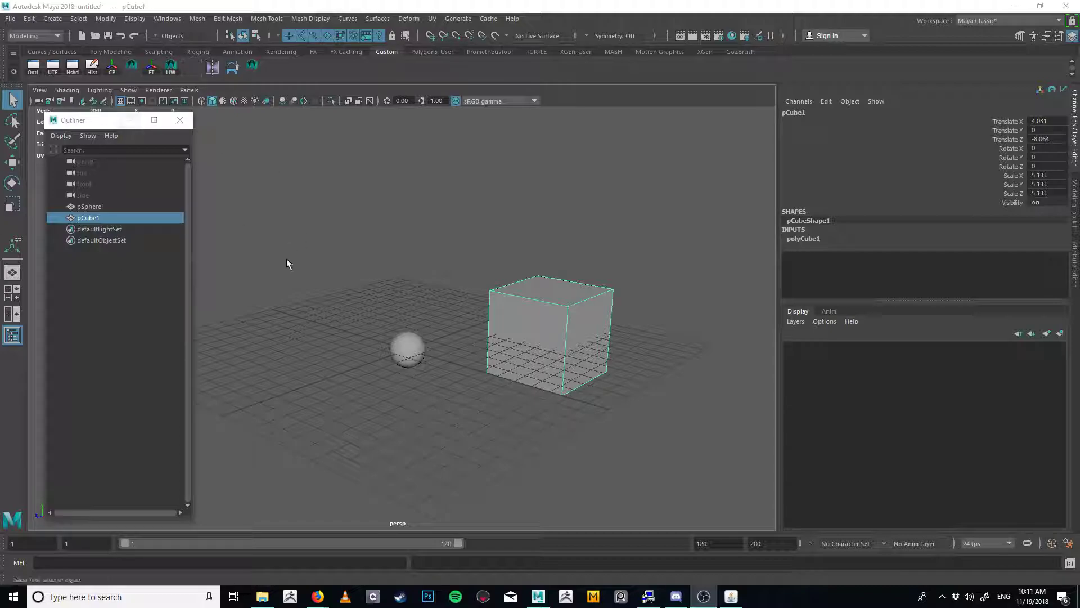
Step: Move the cube along the X axis to a Translate X of 0
mouse_move(533, 415)
alt+middle_down()
mouse_move(499, 388)
mouse_move(509, 369)
mouse_move(545, 383)
mouse_move(535, 394)
alt+middle_up()
alt+right_drag(534, 394, 629, 430)
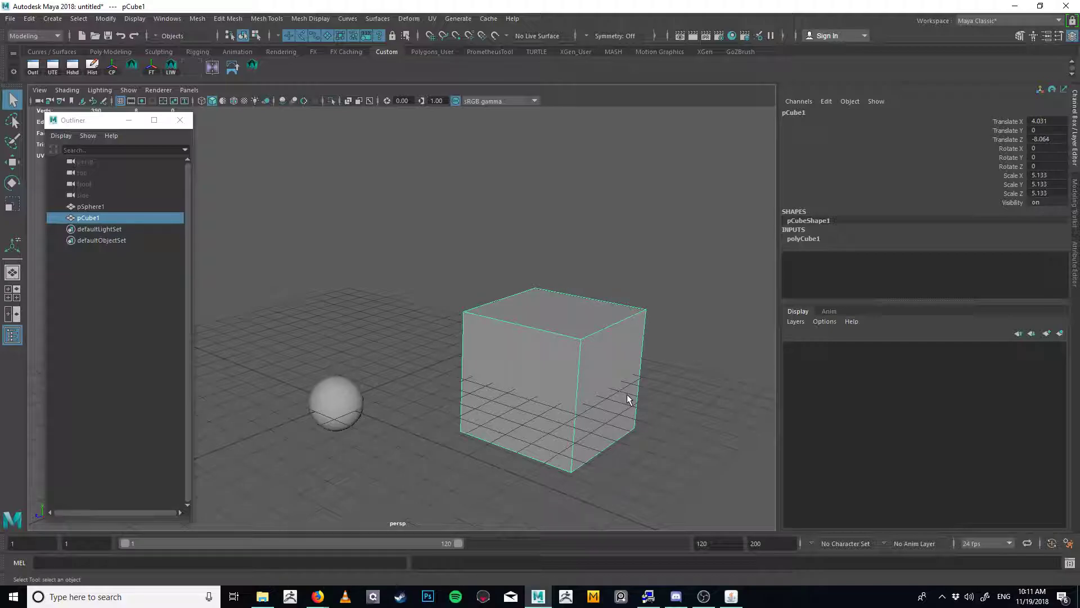
alt+drag(589, 374, 456, 331)
key(w)
key(f)
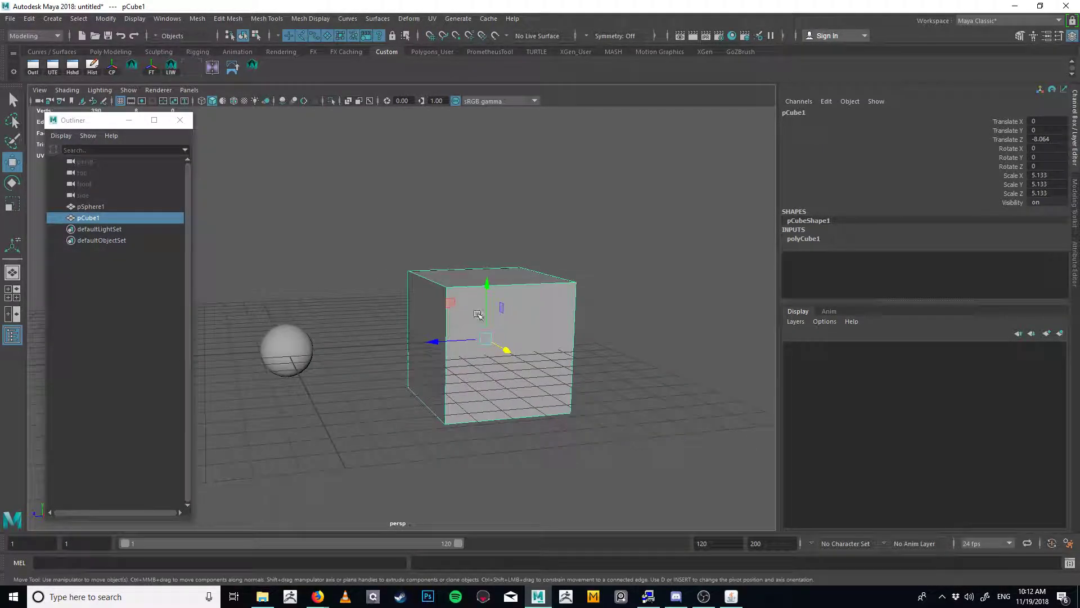
Step: Try component selection on the cube by picking one edge in Edge mode, and reselect the whole cube
right_click(561, 272)
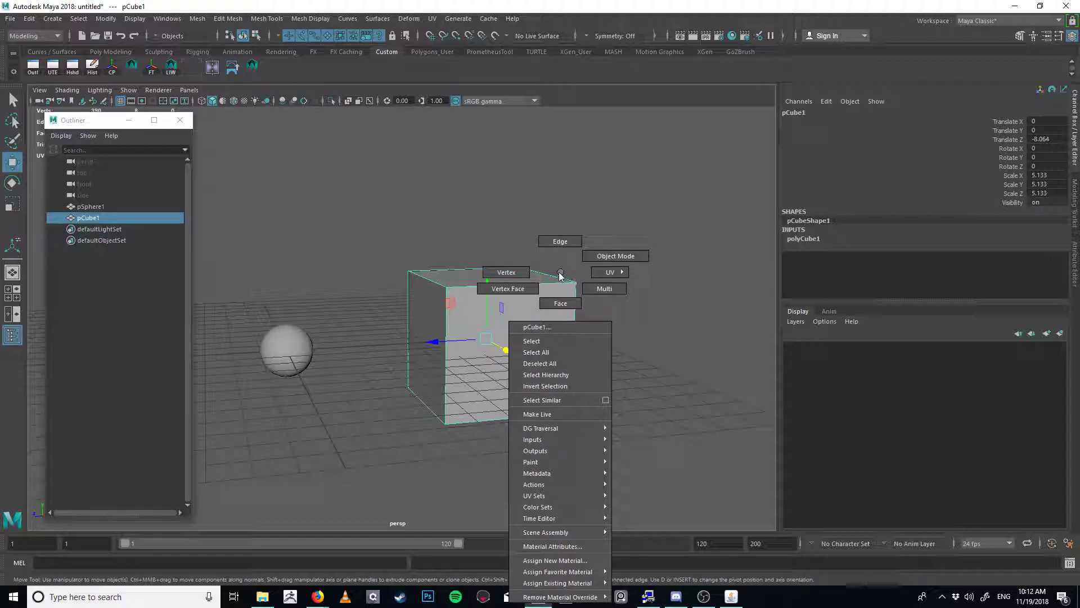
right_drag(561, 274, 472, 290)
click(522, 285)
right_drag(526, 323, 529, 312)
key(q)
scroll(597, 319, up, 3)
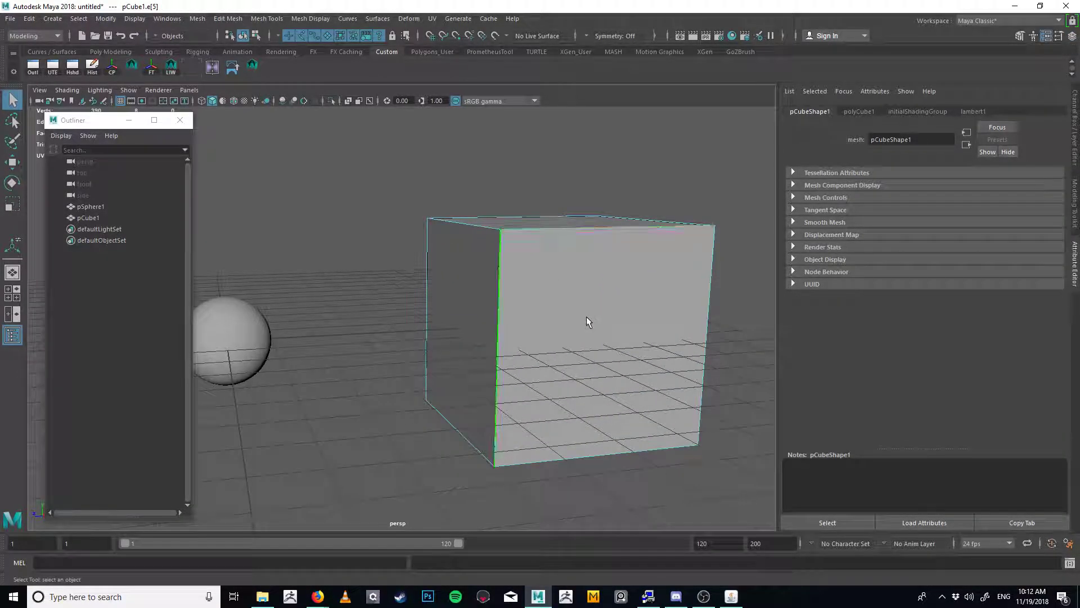
click(612, 206)
click(541, 273)
alt+middle_drag(537, 276, 493, 314)
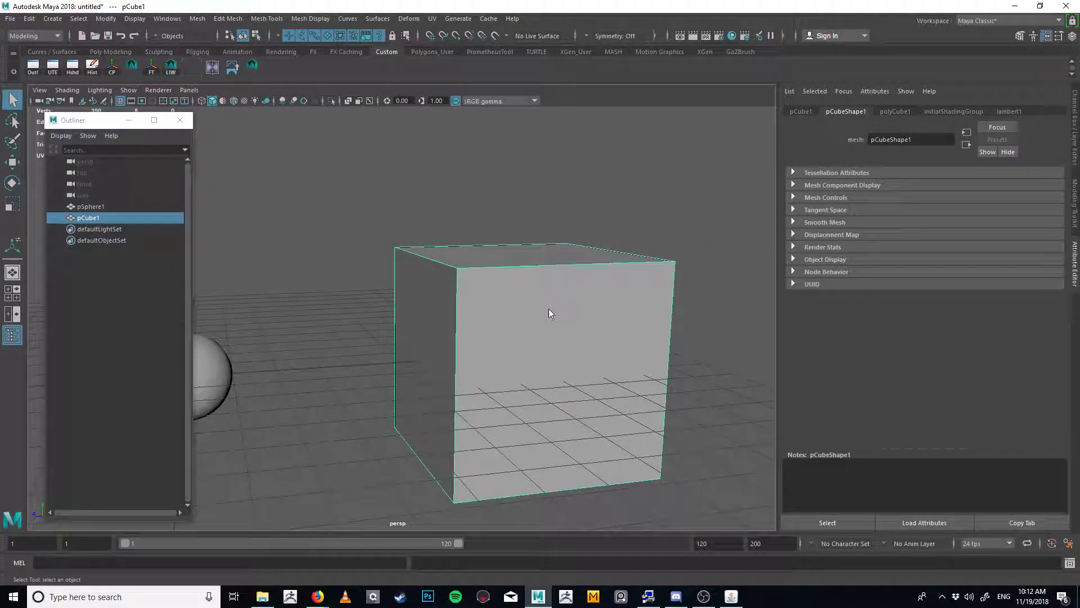
Step: Select edges around the cube's top face in Edge mode and return to object selection
right_drag(548, 309, 548, 309)
right_drag(549, 272, 550, 243)
click(573, 239)
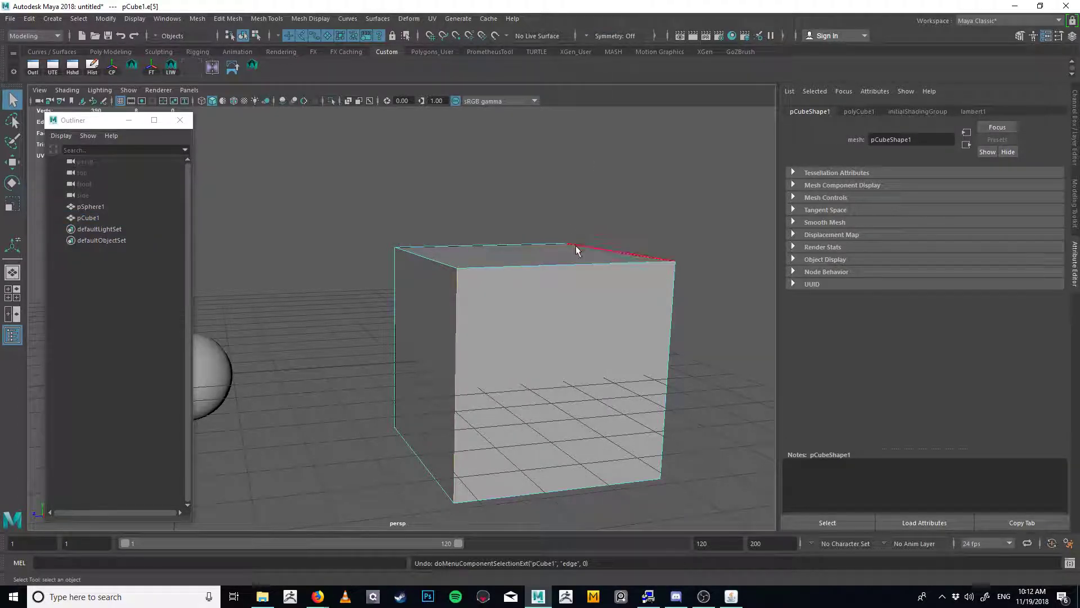
shift+click(538, 269)
alt+drag(746, 224, 562, 290)
click(571, 369)
alt+drag(571, 369, 661, 356)
alt+drag(653, 309, 593, 339)
key(F8)
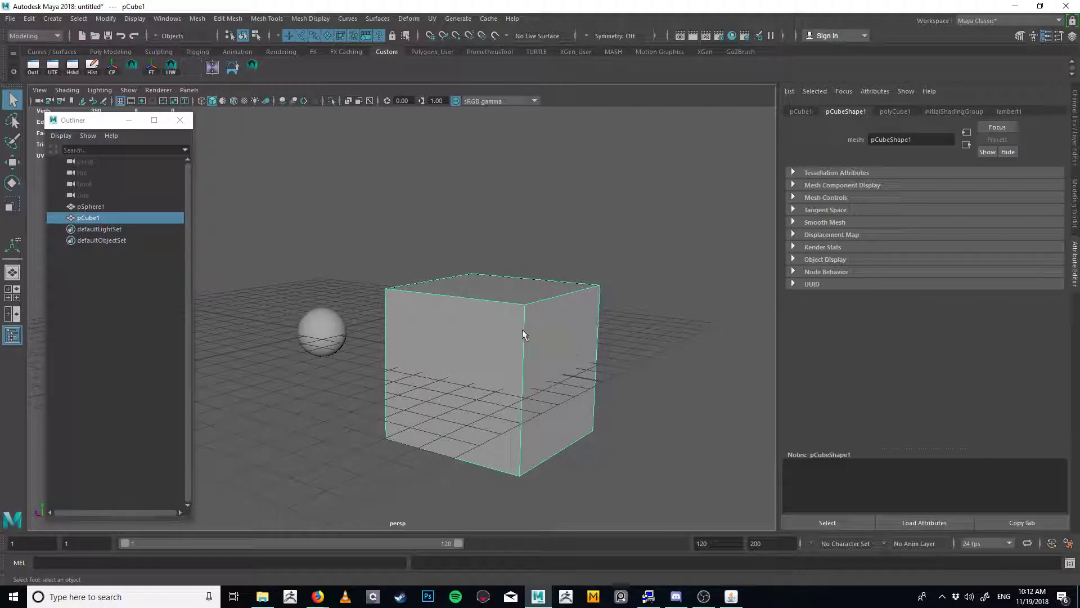
Step: Try Vertex mode on the cube with several corner vertices selected, and return to whole-object selection
alt+middle_drag(476, 323, 478, 340)
alt+right_drag(477, 338, 551, 308)
right_click(546, 272)
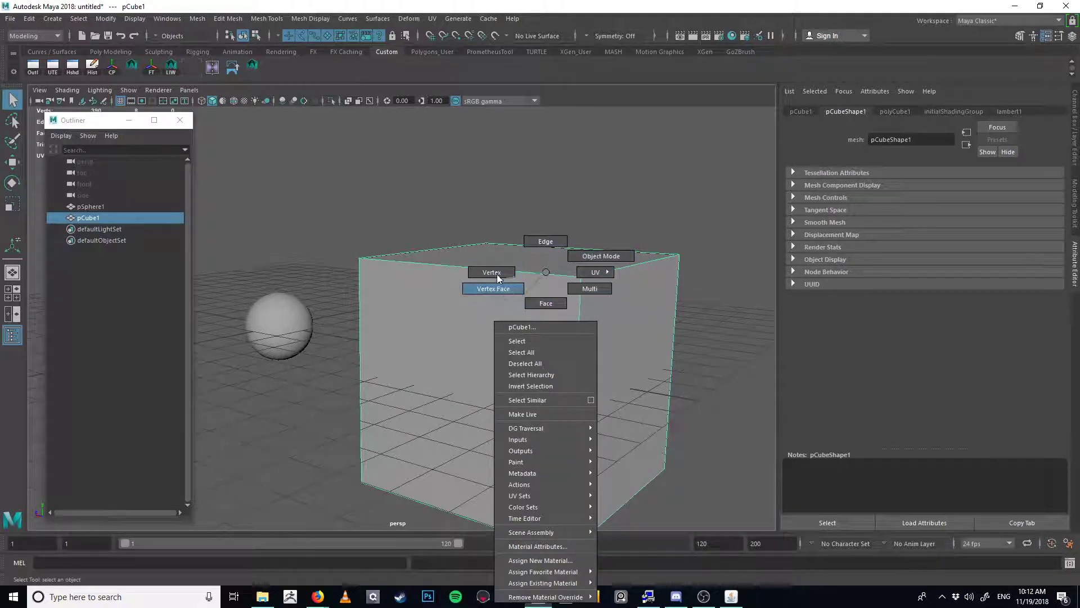
click(645, 147)
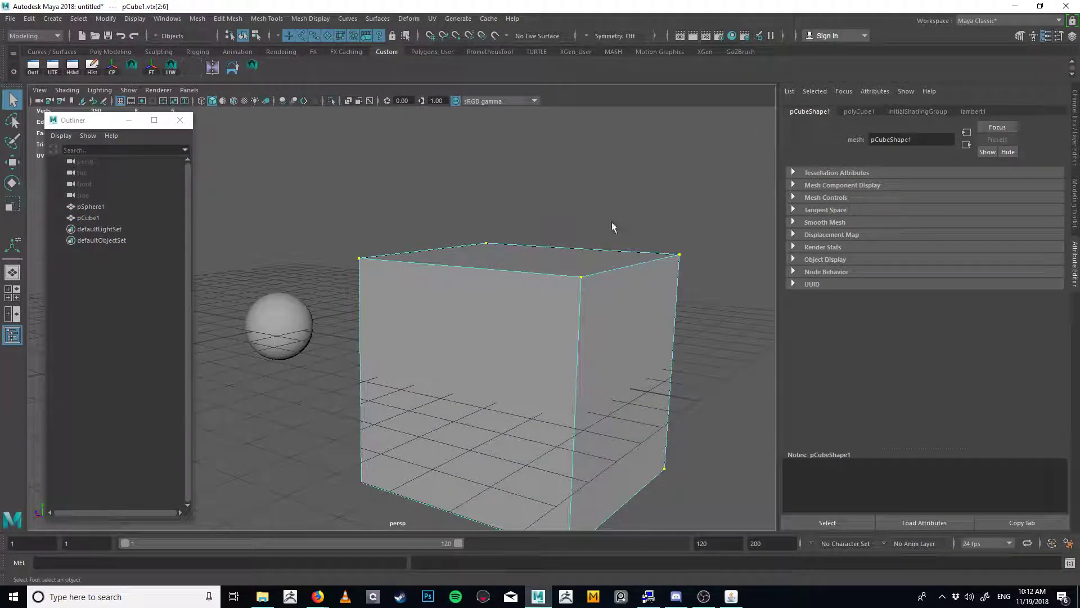
click(643, 153)
click(625, 272)
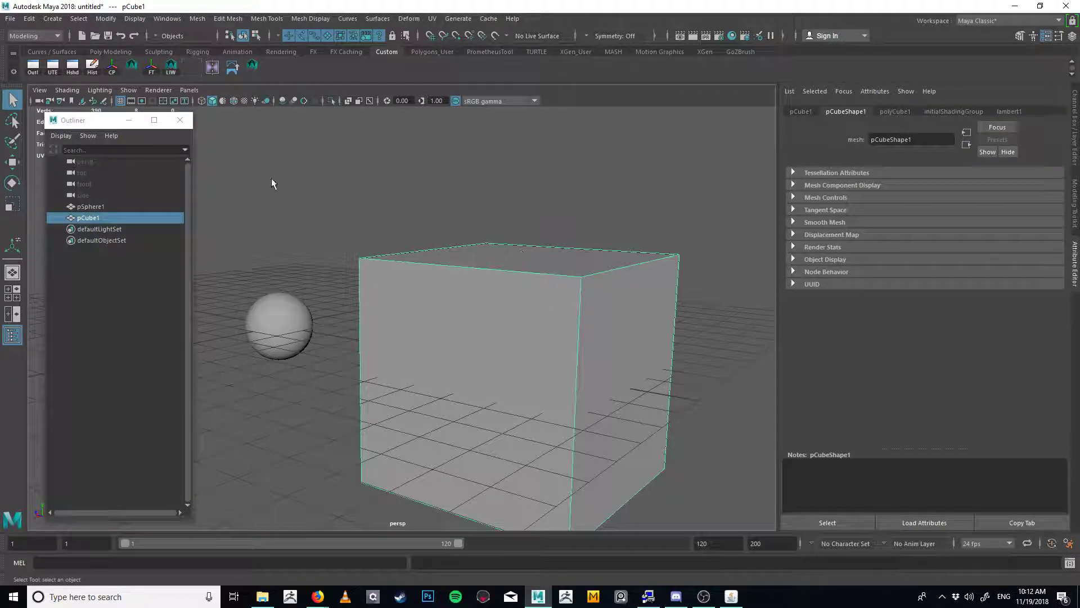
Step: Switch the selected cube to Edge mode from empty viewport space, reselect the whole cube and recall its component options
right_click(269, 163)
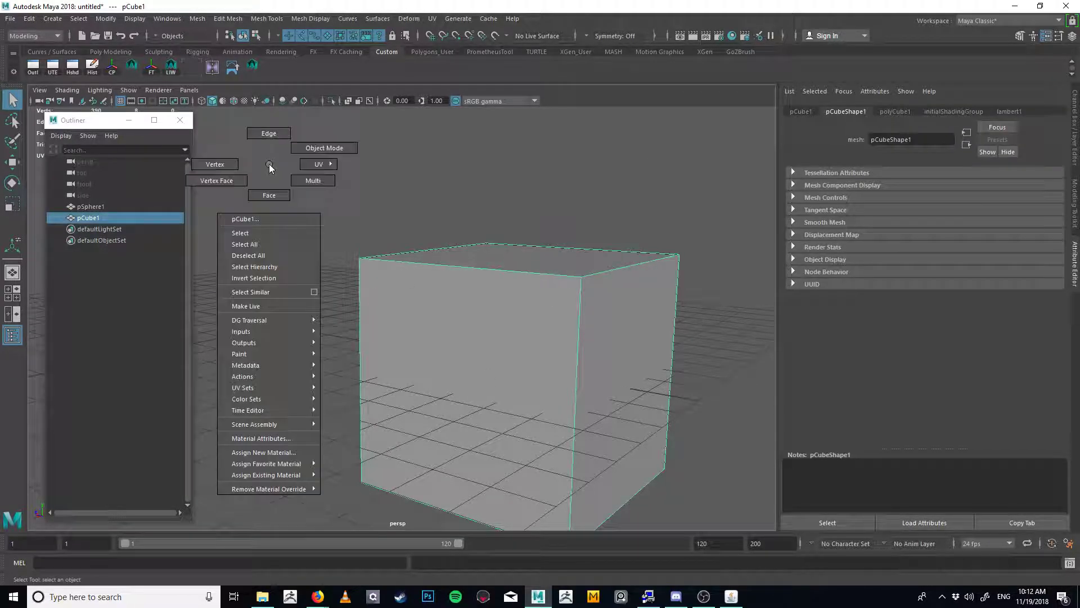
click(268, 134)
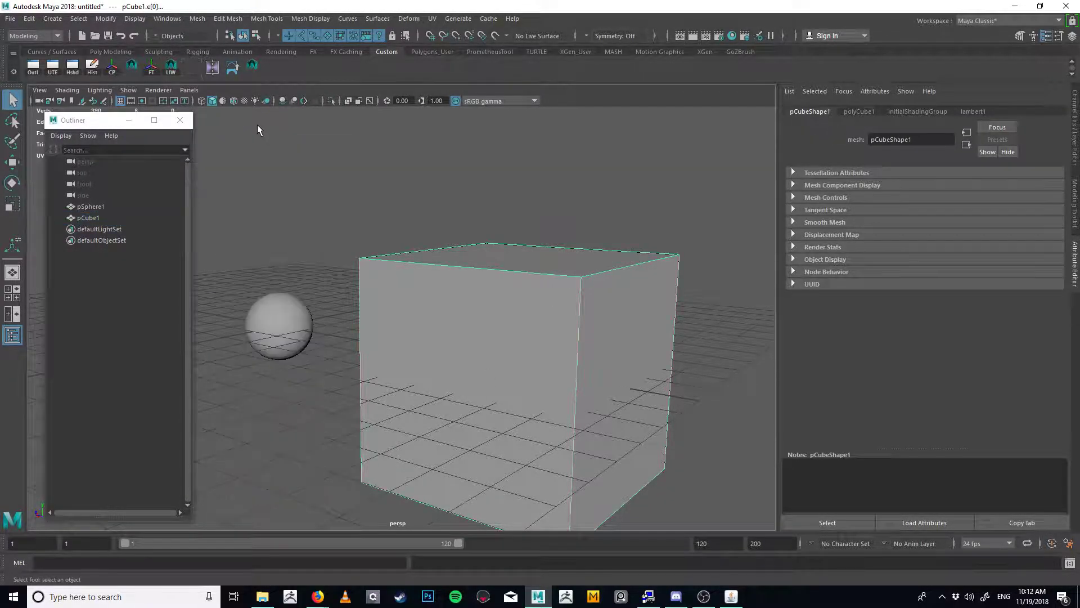
alt+drag(346, 355, 514, 386)
click(549, 212)
click(475, 274)
right_click(282, 193)
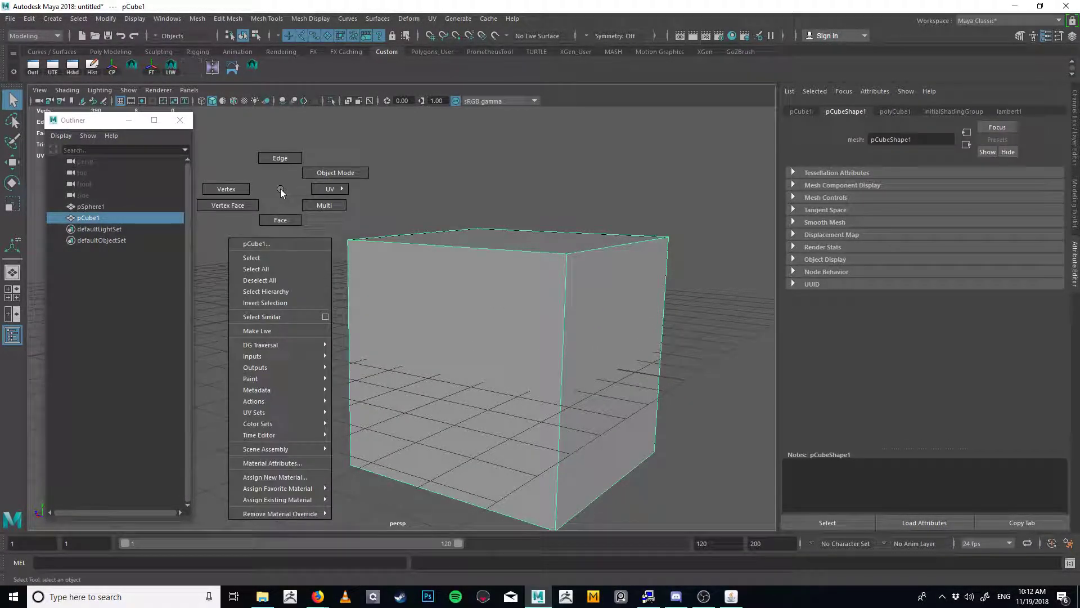
right_drag(266, 234, 279, 188)
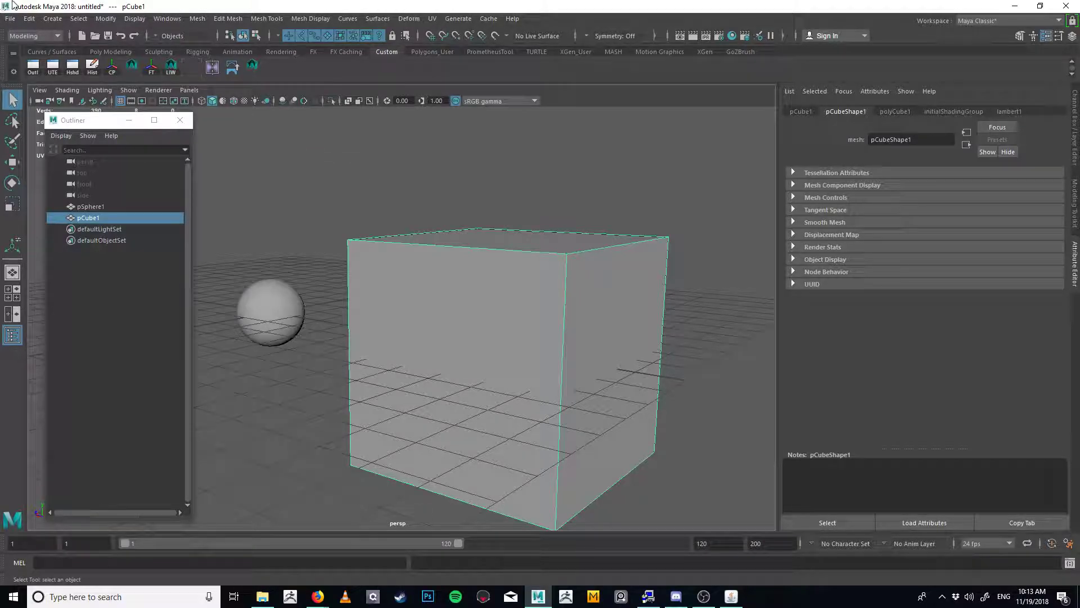
Step: Examine the commands of the Modeling menu set and the command rows of the hotbox
click(348, 18)
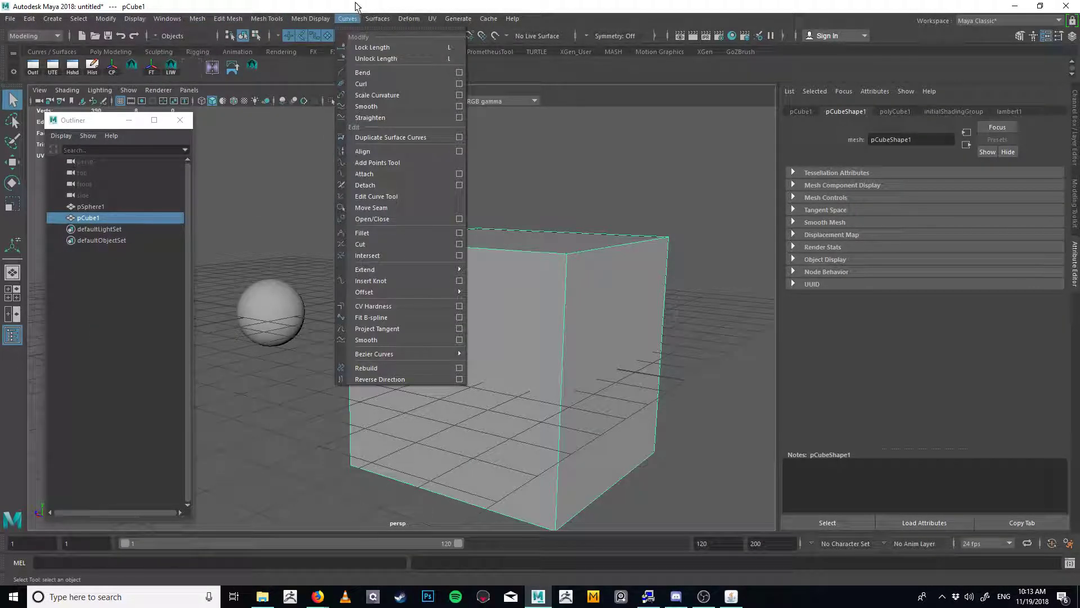
alt+right_drag(513, 301, 435, 266)
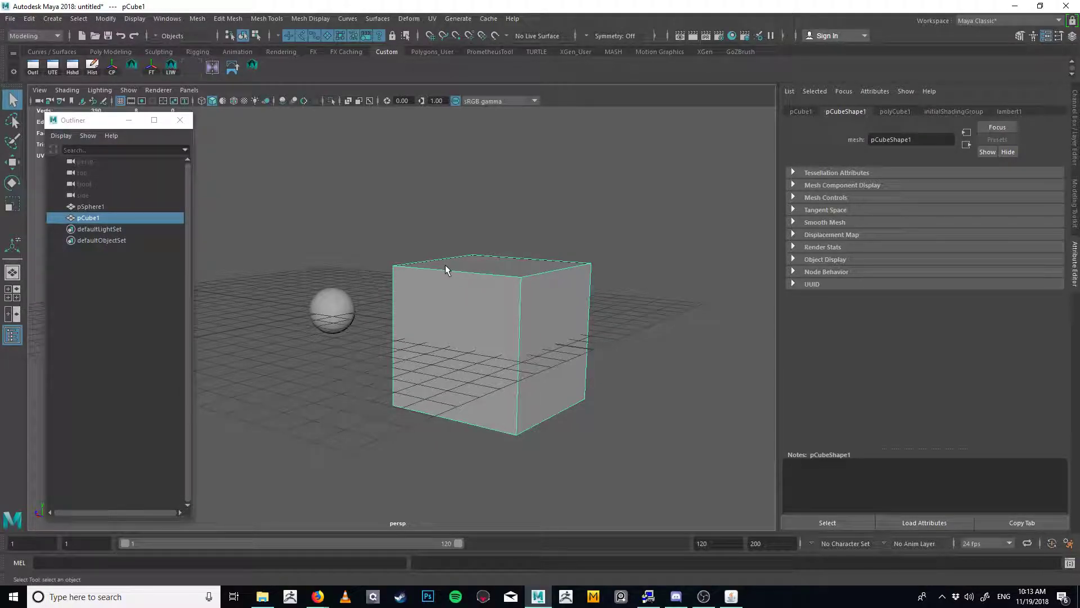
alt+middle_drag(585, 417, 626, 429)
alt+drag(579, 174, 544, 333)
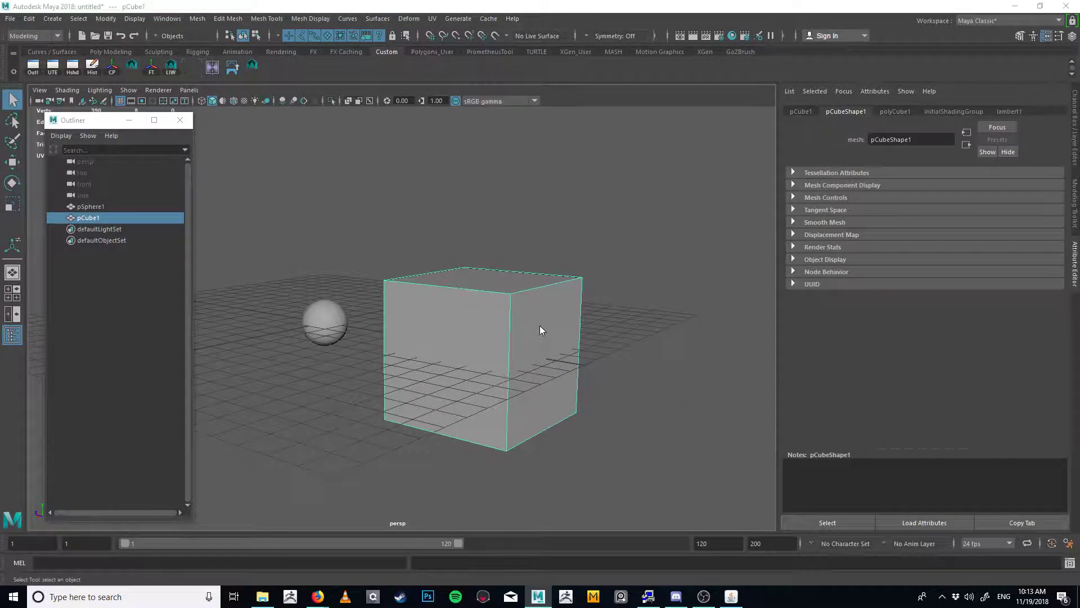
key(space)
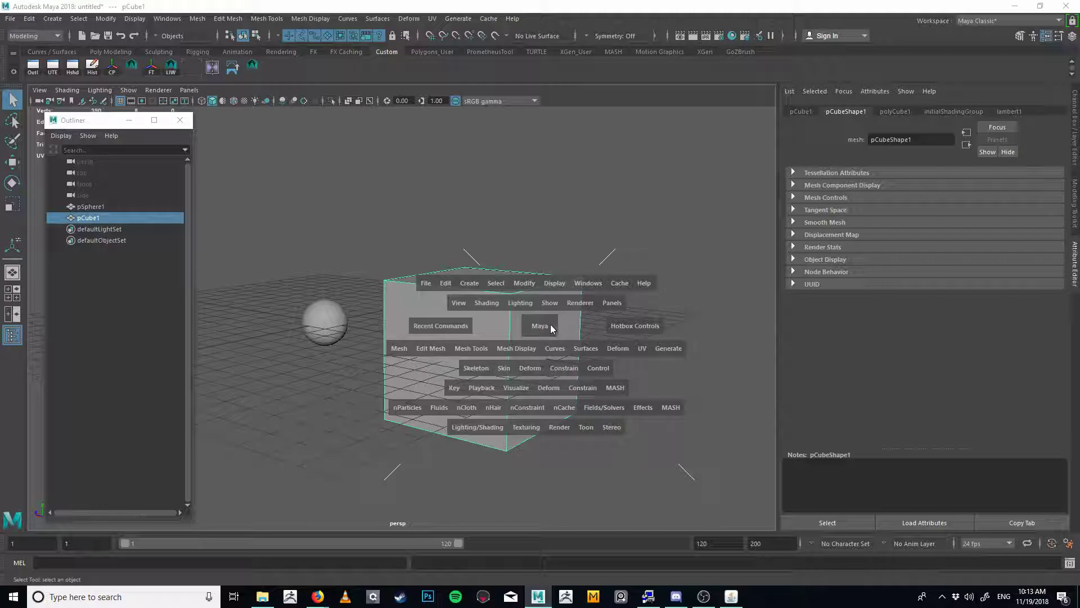
key(space)
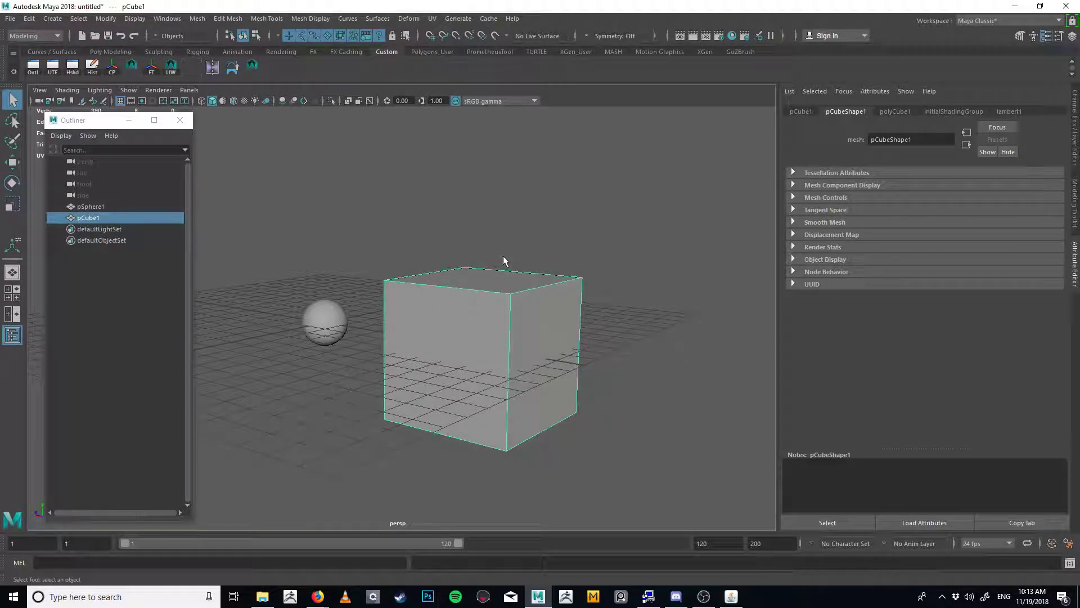
click(10, 25)
mouse_move(204, 21)
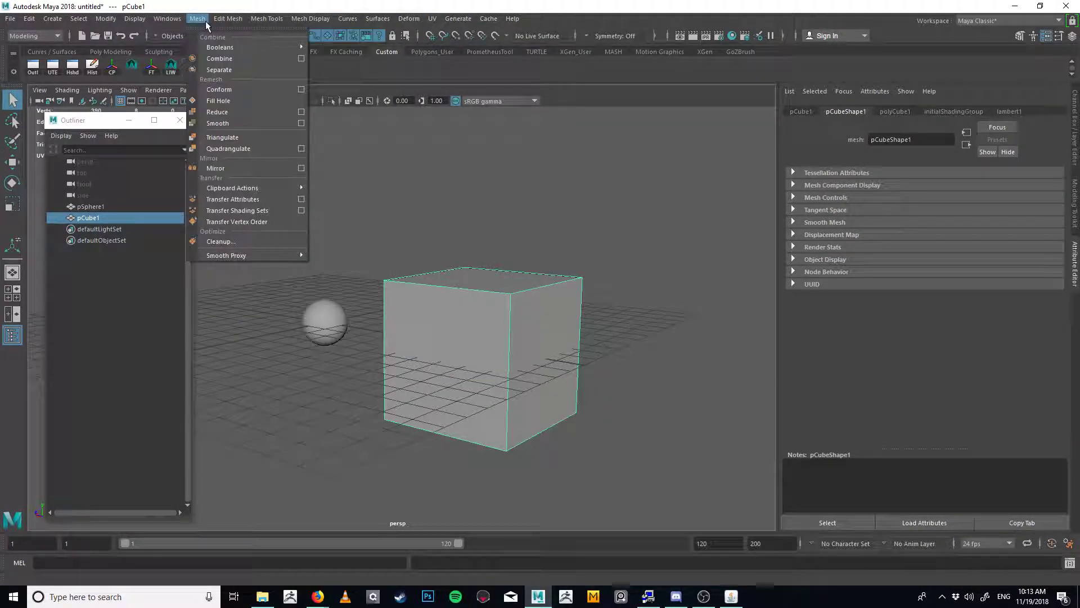
mouse_move(295, 20)
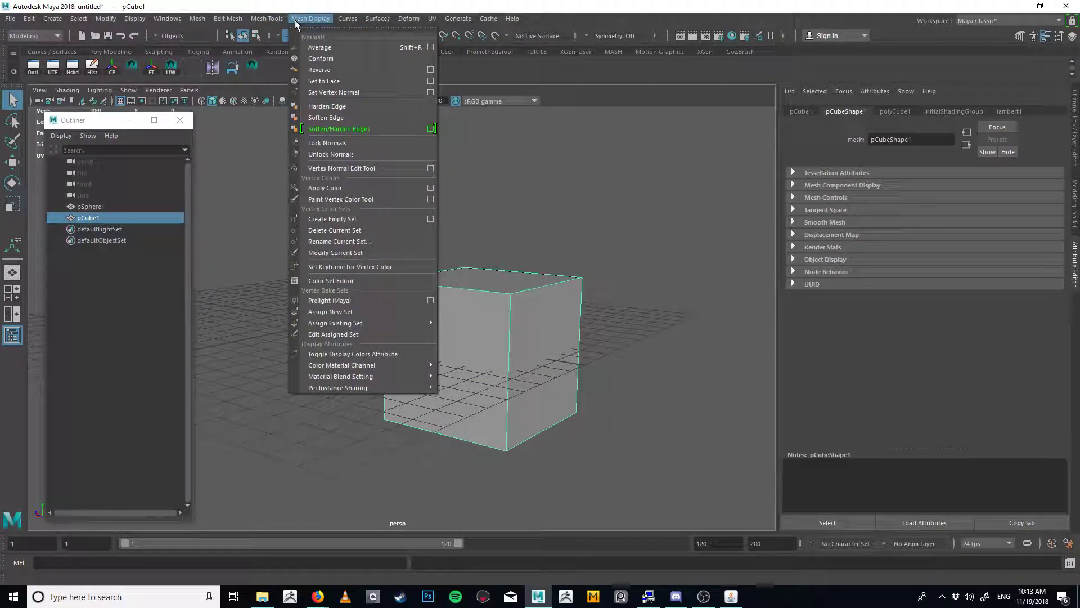
mouse_move(365, 22)
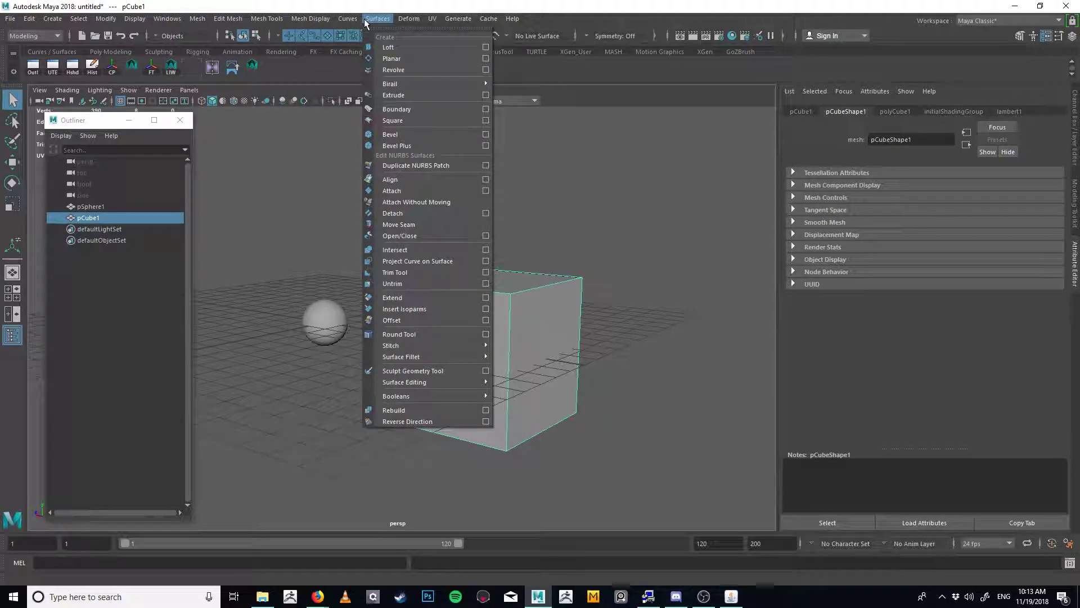
click(366, 21)
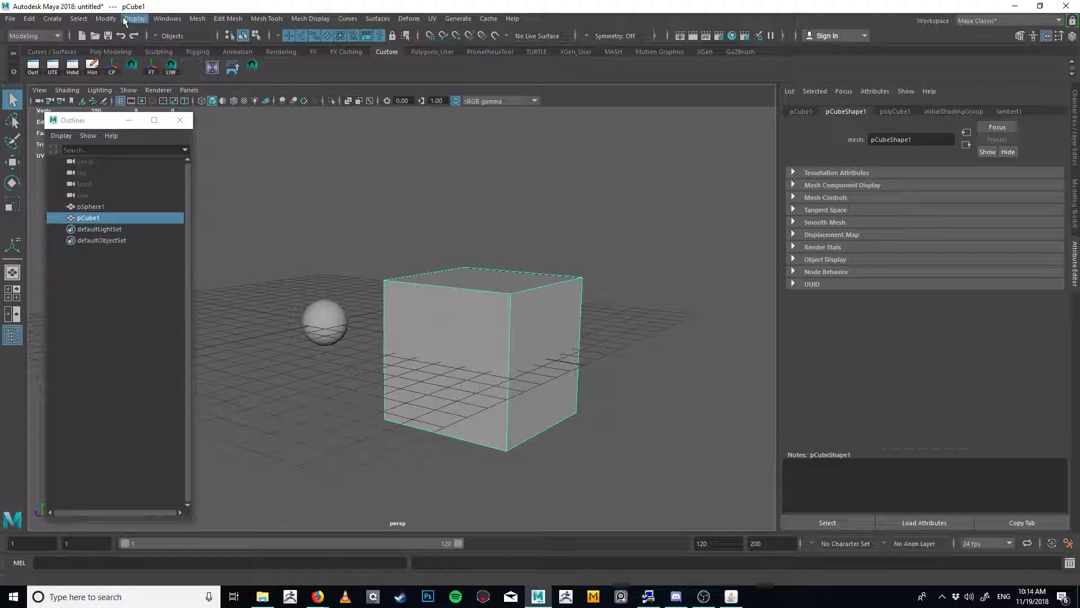
Step: Switch the menu set to Rigging and look through its commands, including those for character controls
click(44, 37)
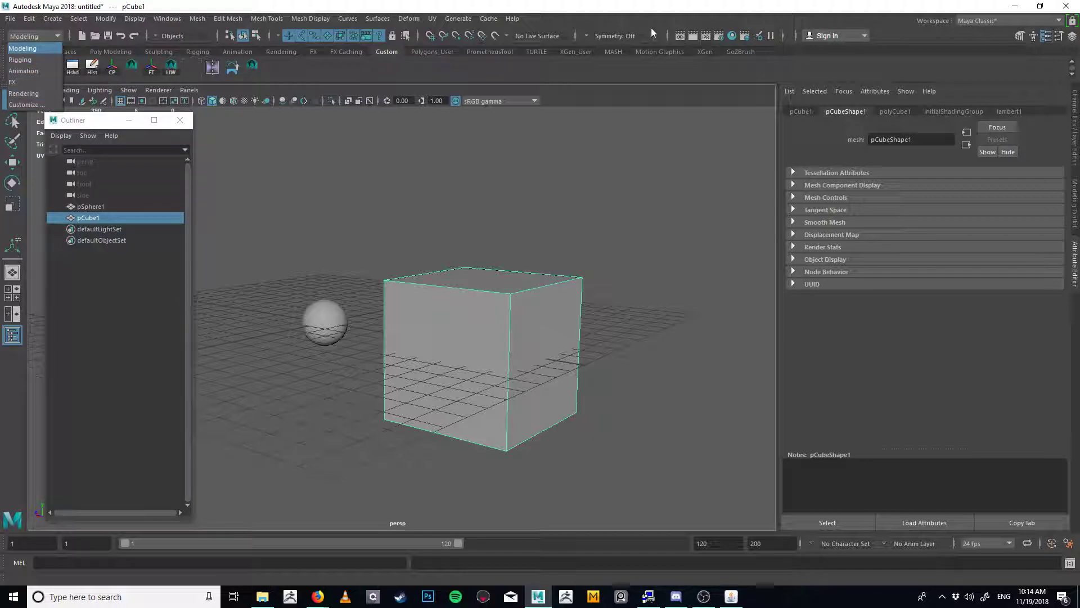
click(20, 60)
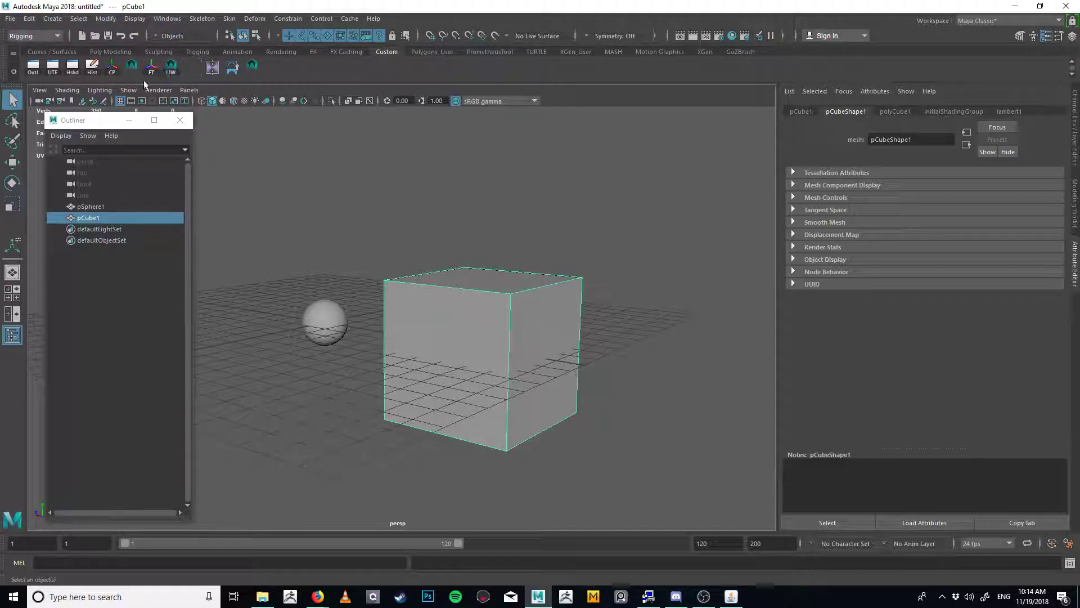
click(167, 20)
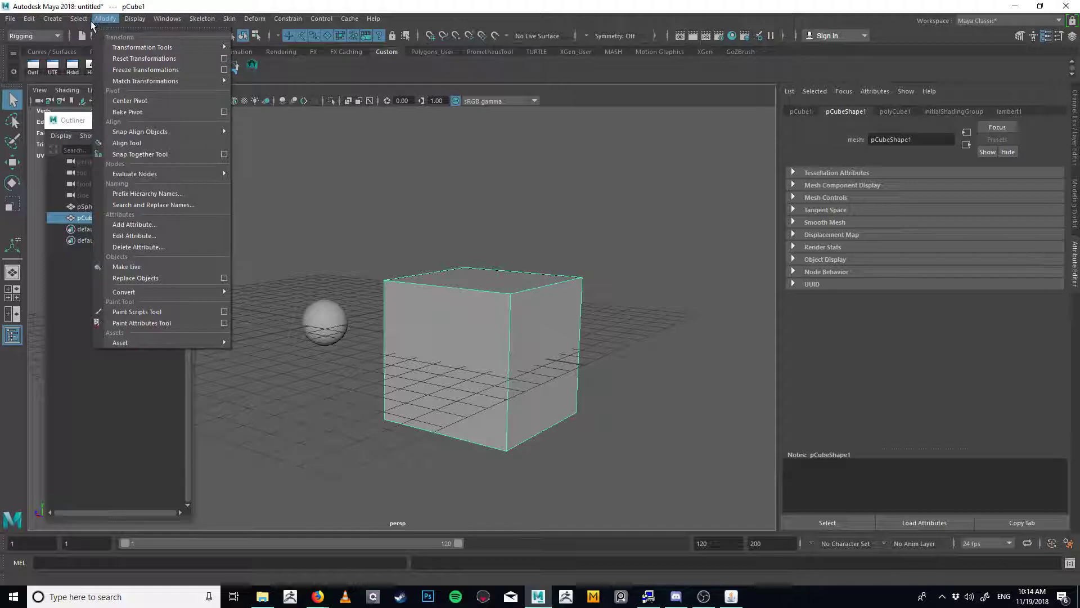
mouse_move(92, 19)
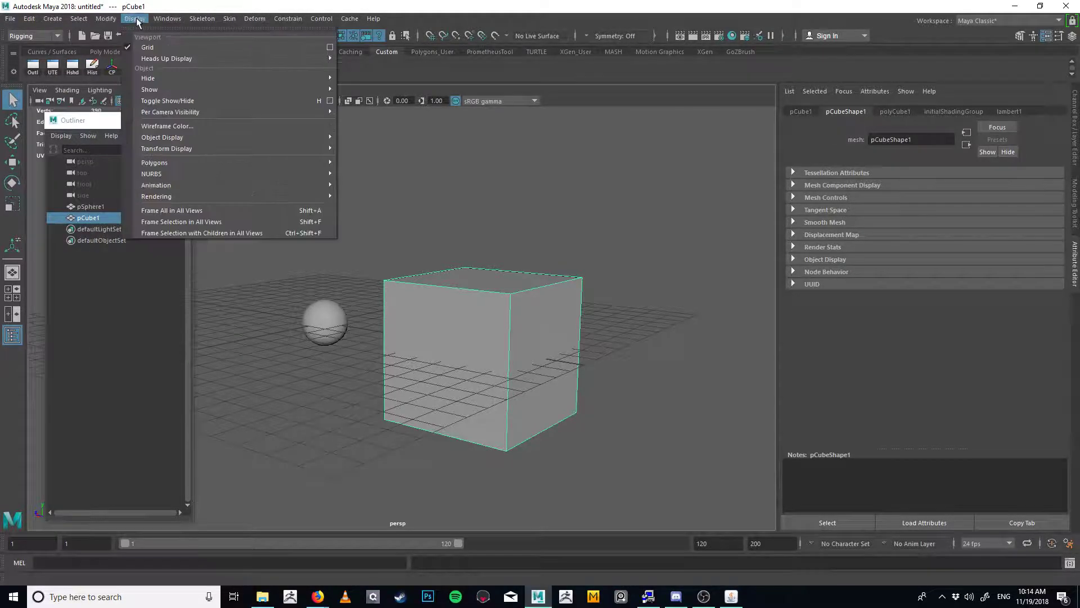
click(169, 19)
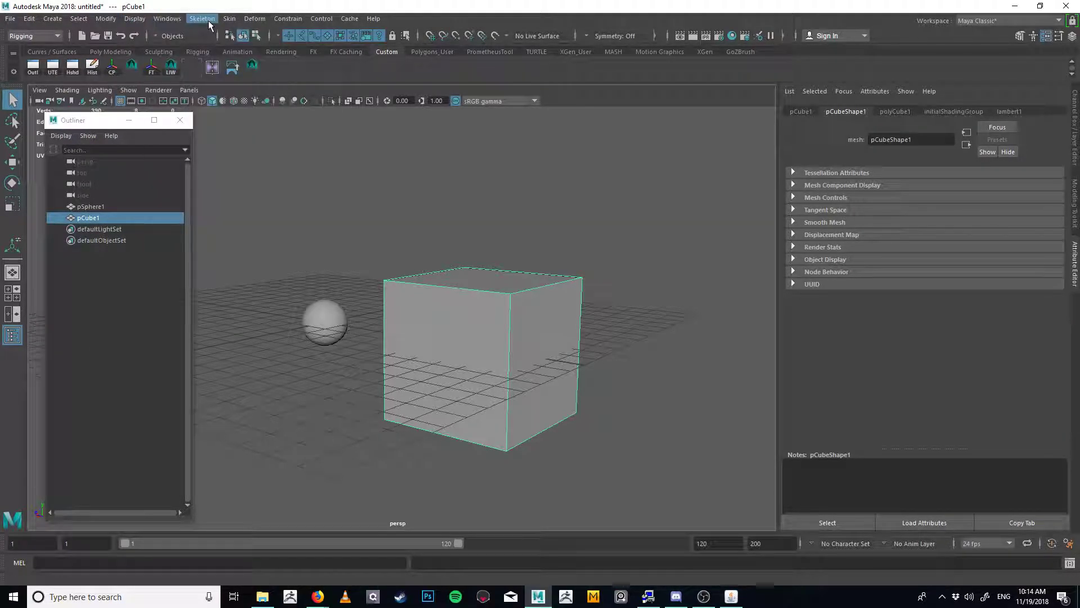
click(203, 18)
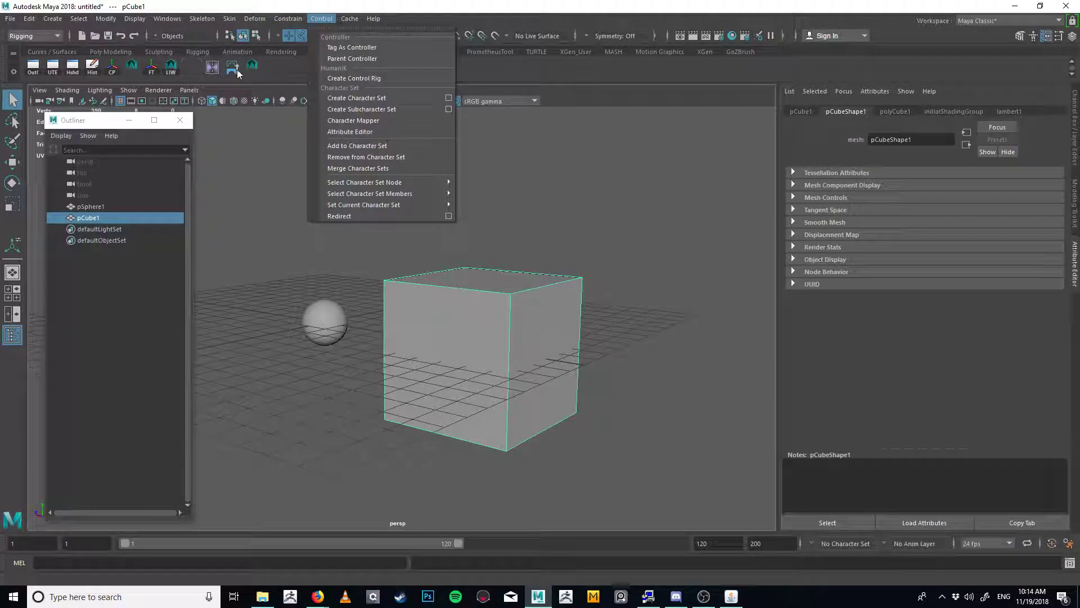
click(60, 56)
Step: Cycle the menu set through Animation and Rendering back to Modeling, keeping the cube selected
click(44, 39)
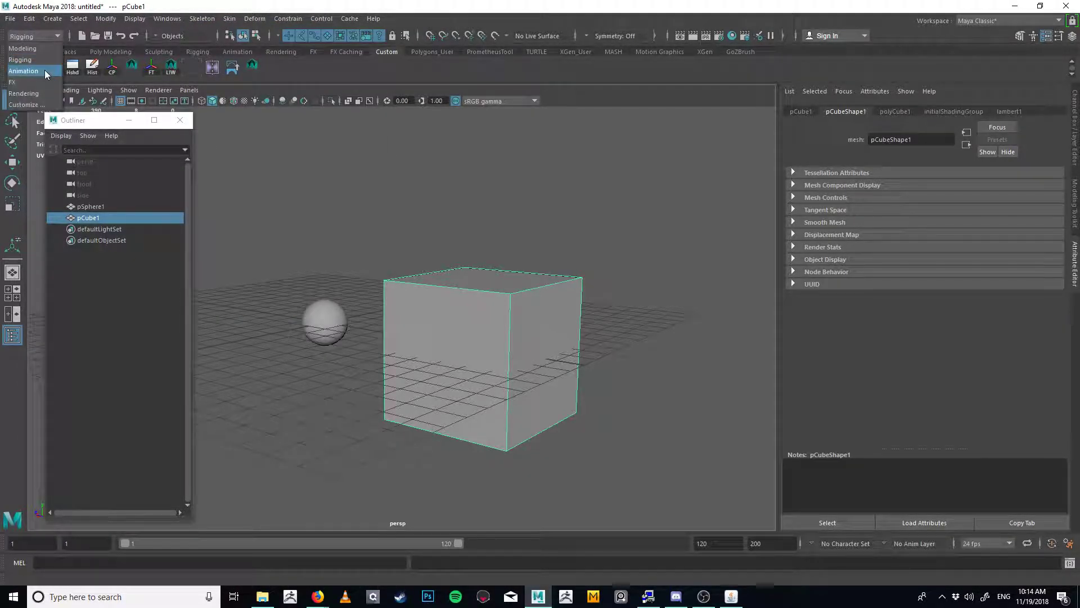
click(45, 69)
click(45, 36)
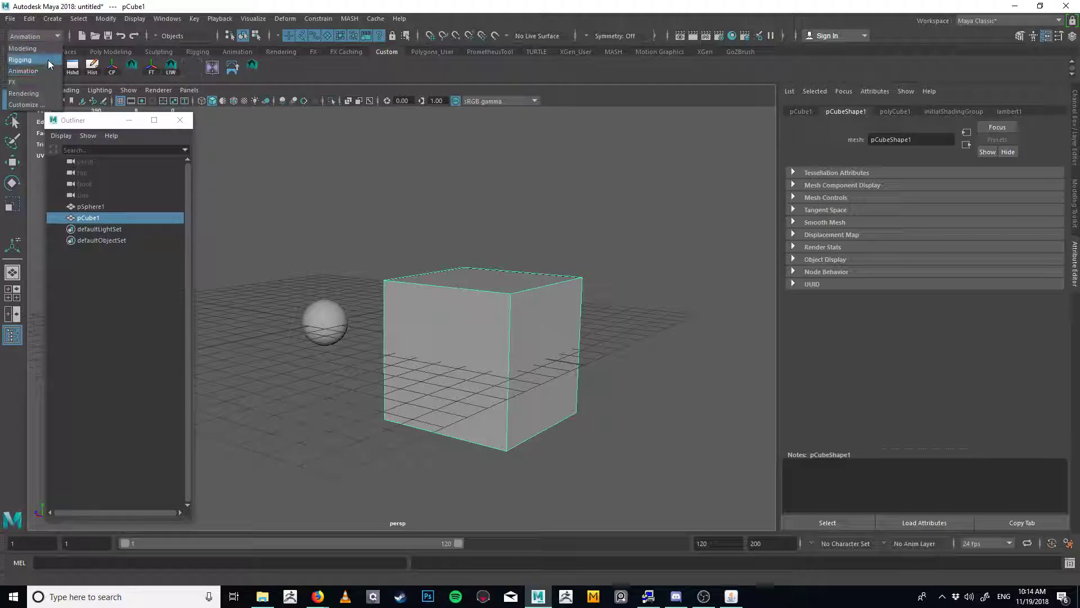
click(39, 82)
click(52, 38)
click(32, 48)
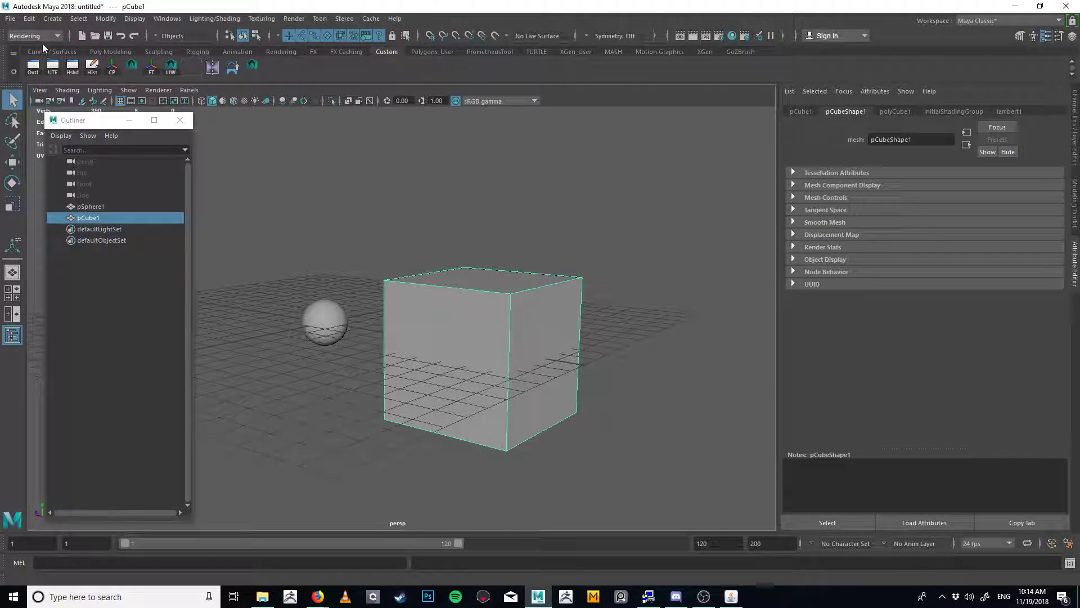
click(445, 169)
click(474, 276)
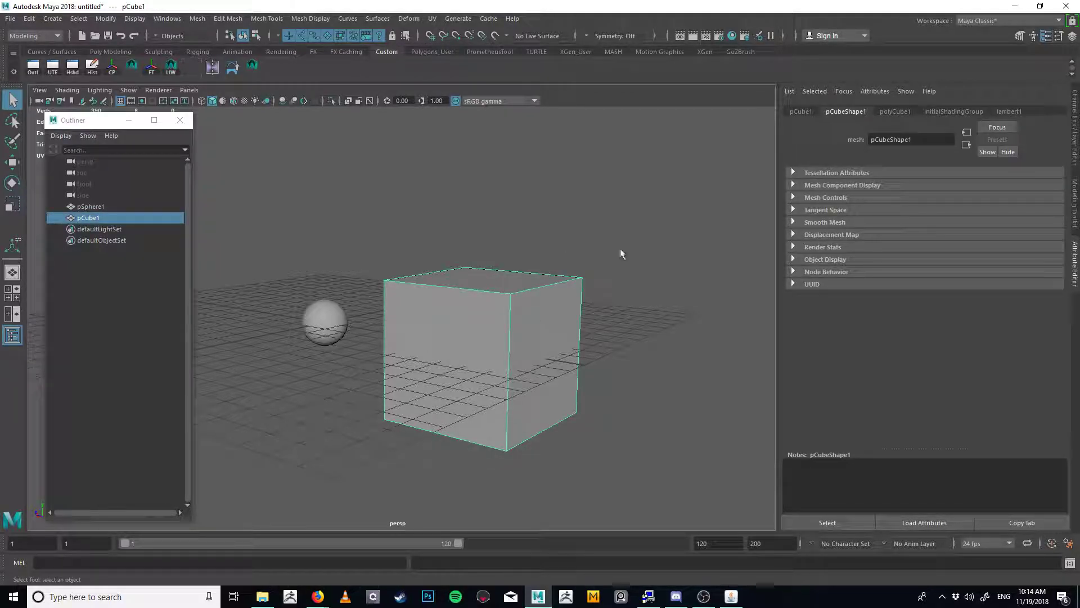
Step: Display the hotbox over the cube and examine its rows of commands from all menu sets
key(space)
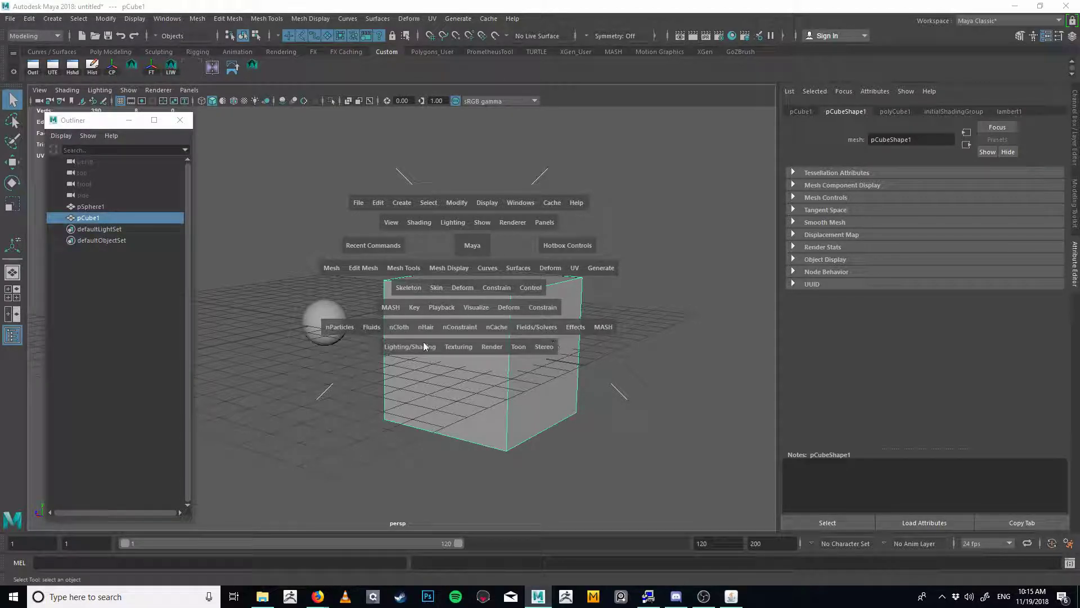
click(450, 343)
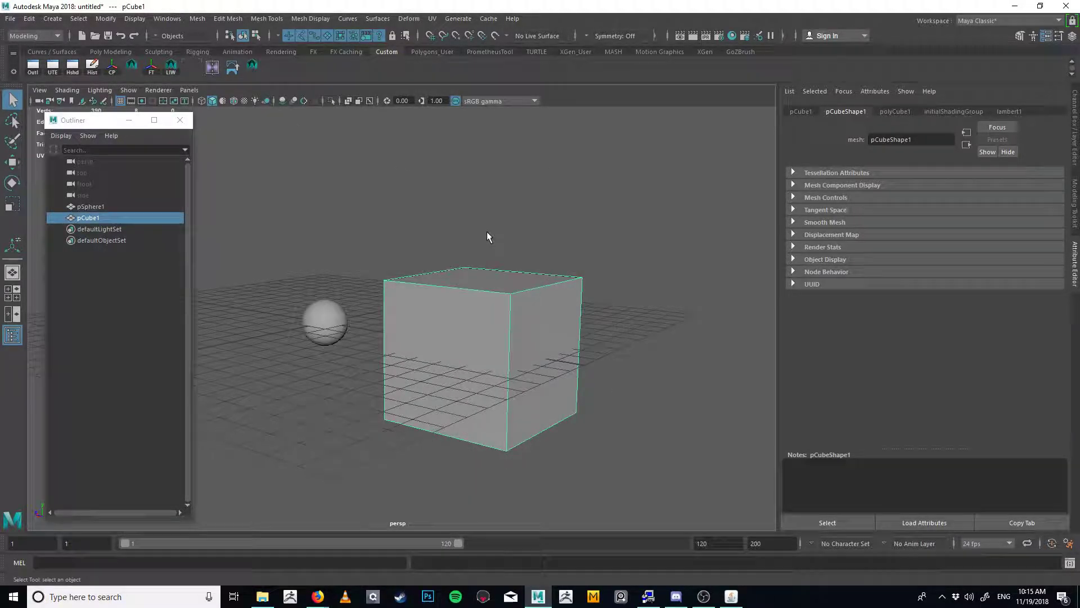
Step: Delete the cube and undo the deletion
key(Delete)
key(ctrl+z)
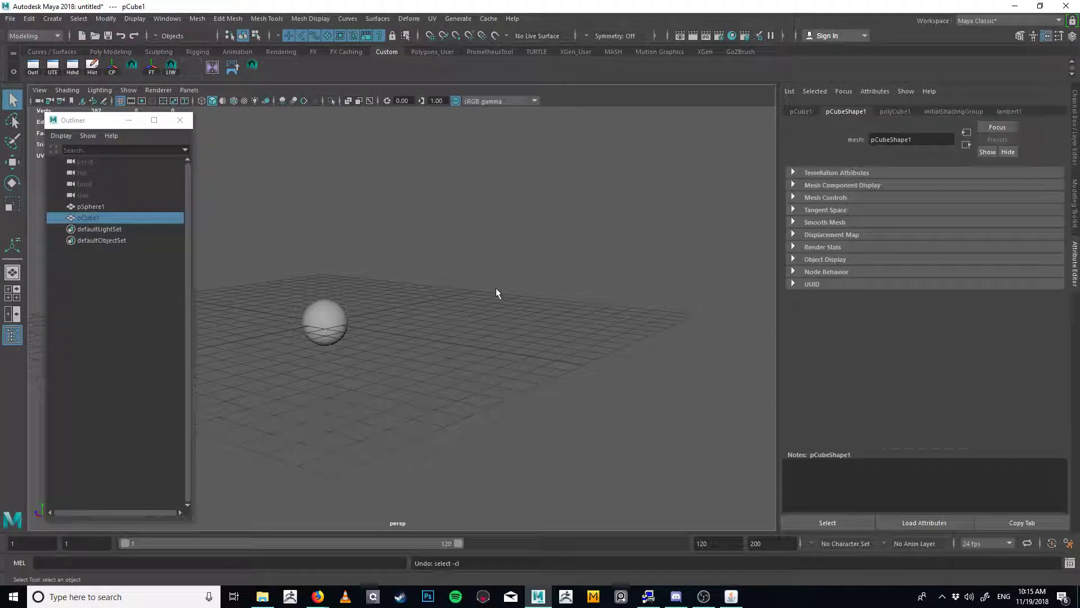
alt+drag(513, 282, 352, 338)
alt+right_drag(353, 337, 482, 345)
alt+drag(482, 345, 436, 348)
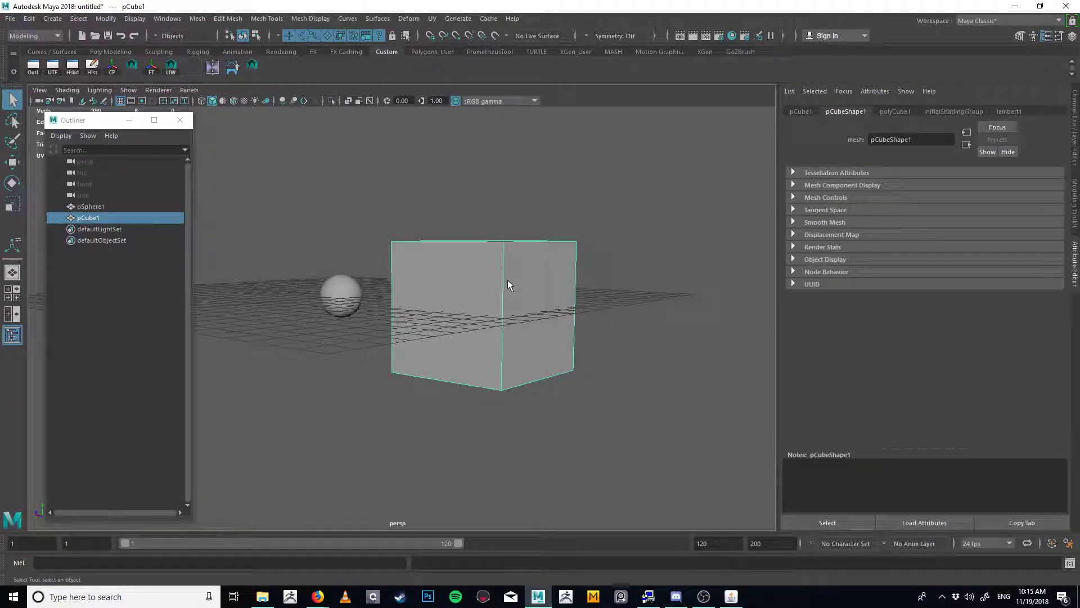
Step: Examine the hotbox's camera view choices and its selection mask choices
key(space)
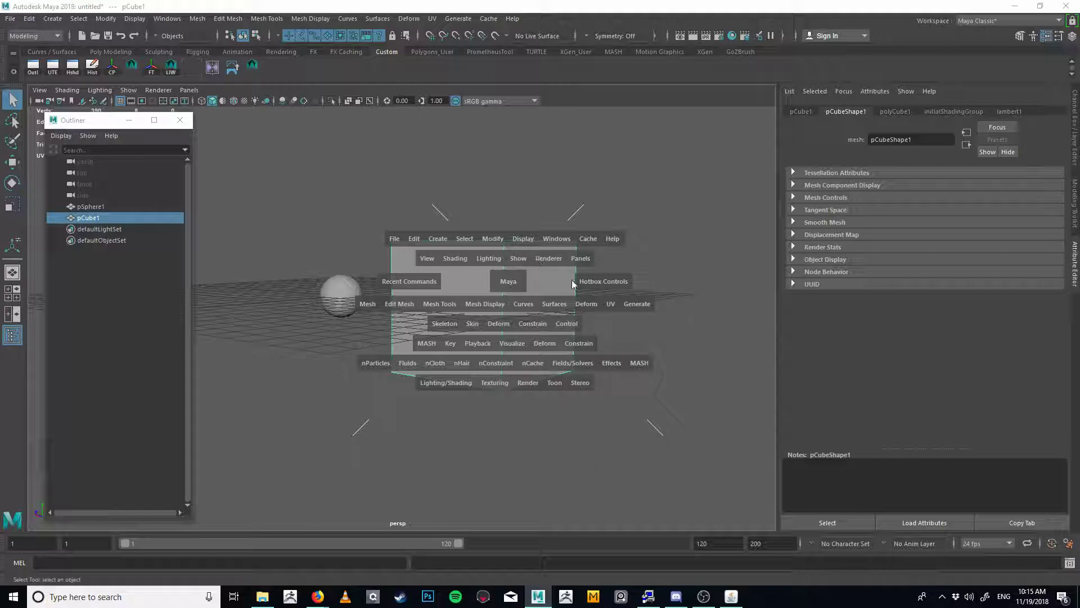
click(508, 286)
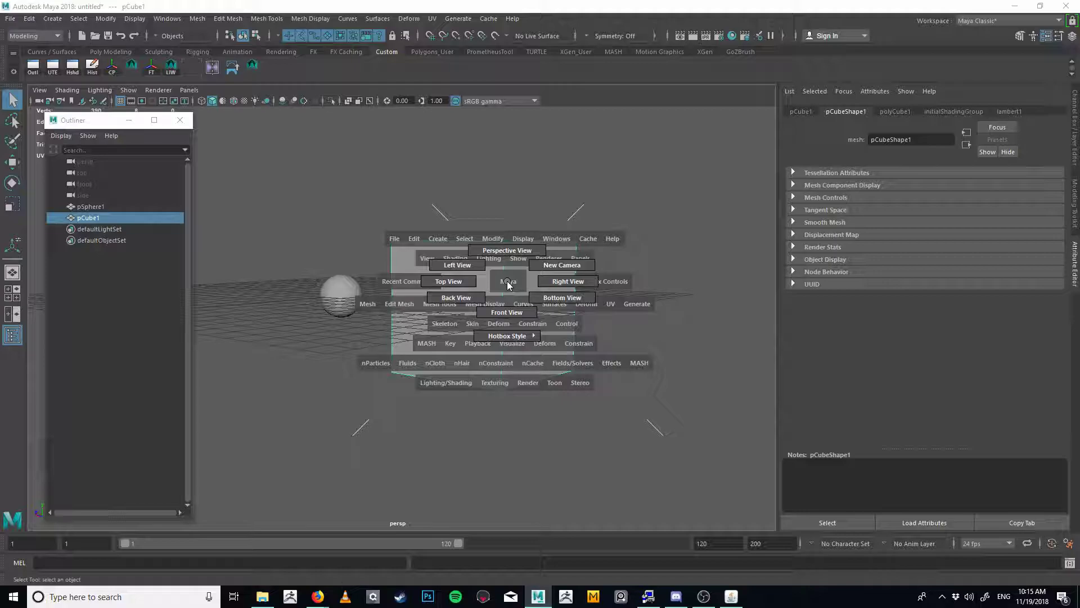
click(313, 248)
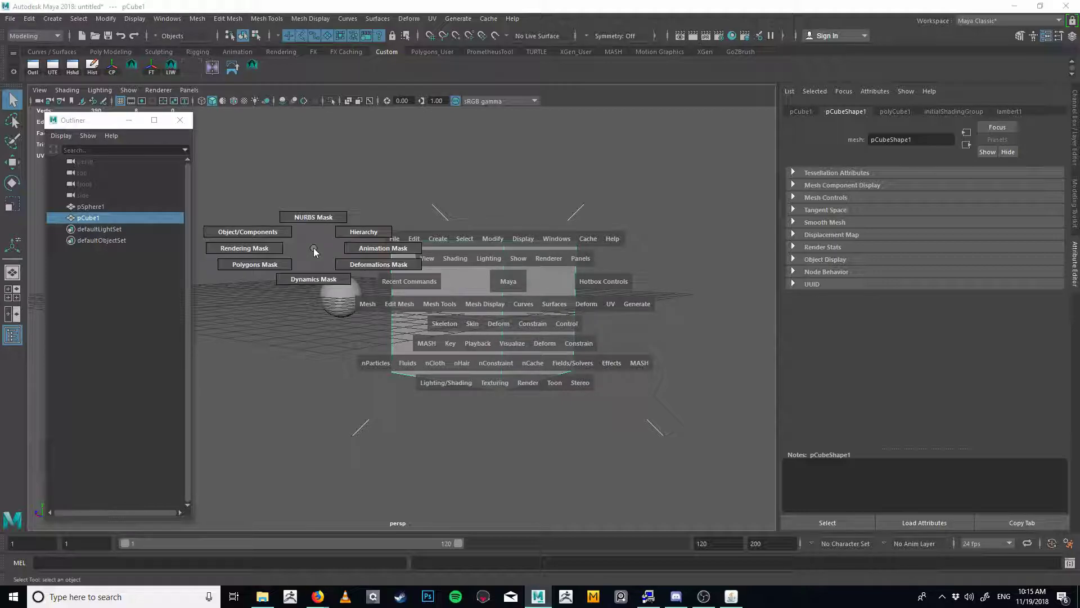
Step: Switch the viewport to the left and back views through the hotbox and return to the perspective view
click(516, 280)
drag(516, 280, 475, 263)
key(space)
drag(547, 320, 515, 296)
key(space)
alt+drag(639, 268, 495, 270)
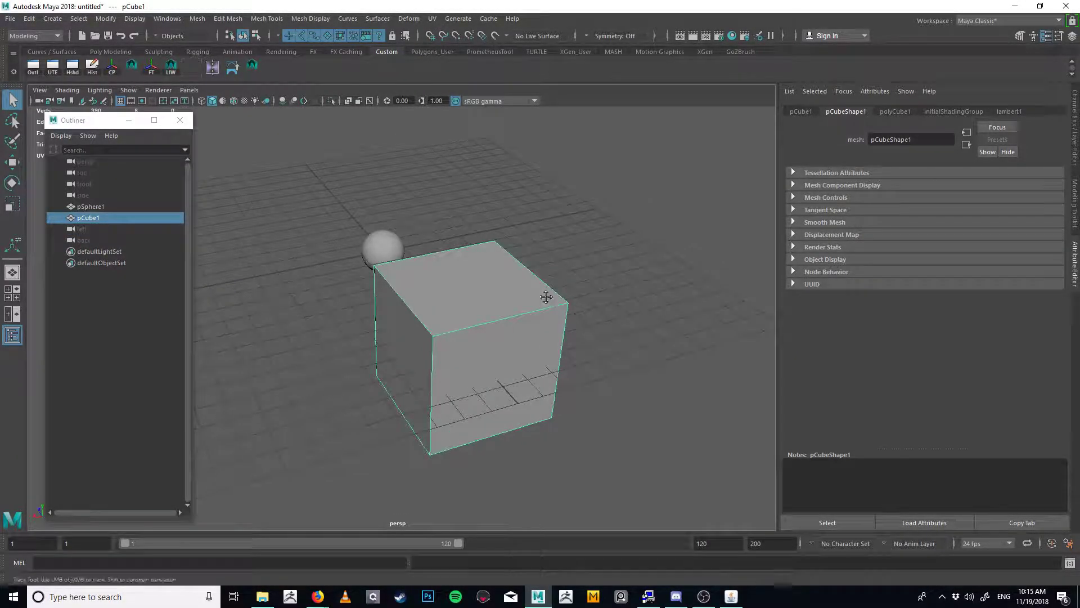
alt+right_drag(495, 270, 309, 285)
alt+middle_drag(309, 284, 440, 299)
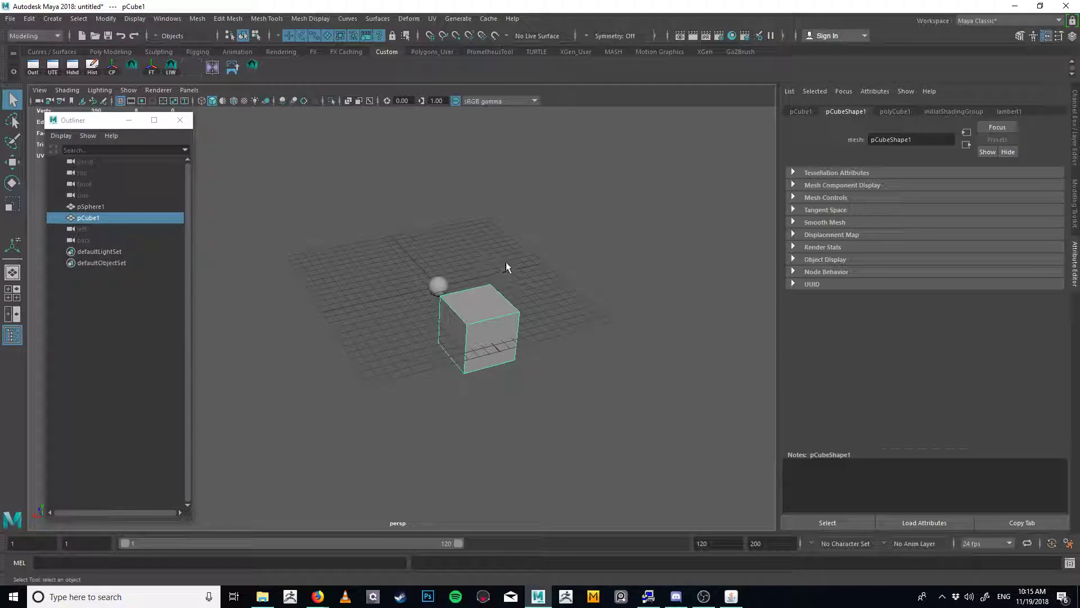
Step: Show the four-view layout and move the Outliner partly off screen to uncover the viewports
key(space)
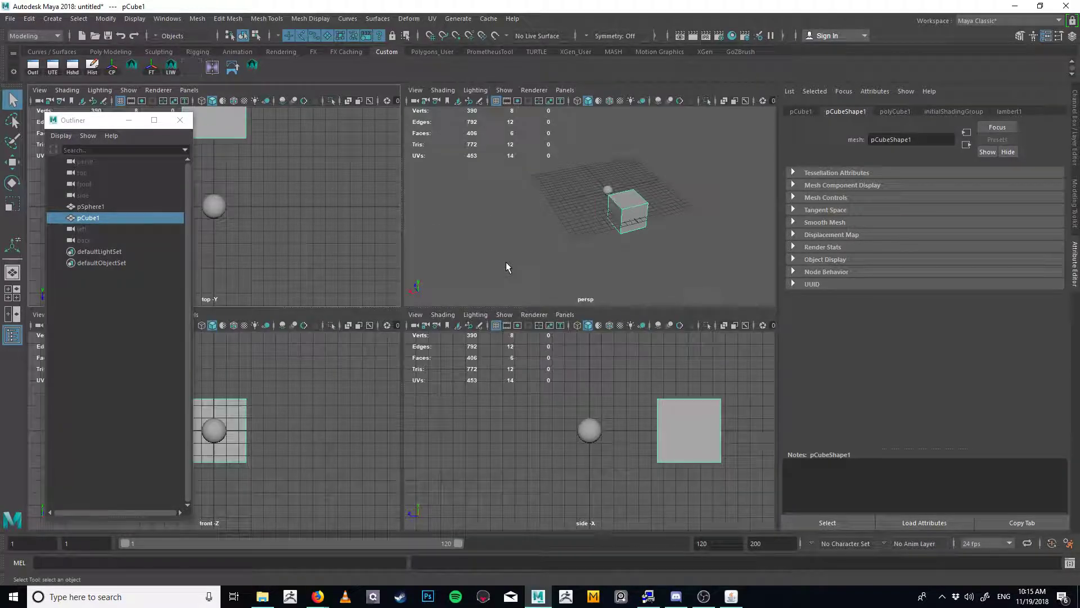
drag(93, 122, 106, 179)
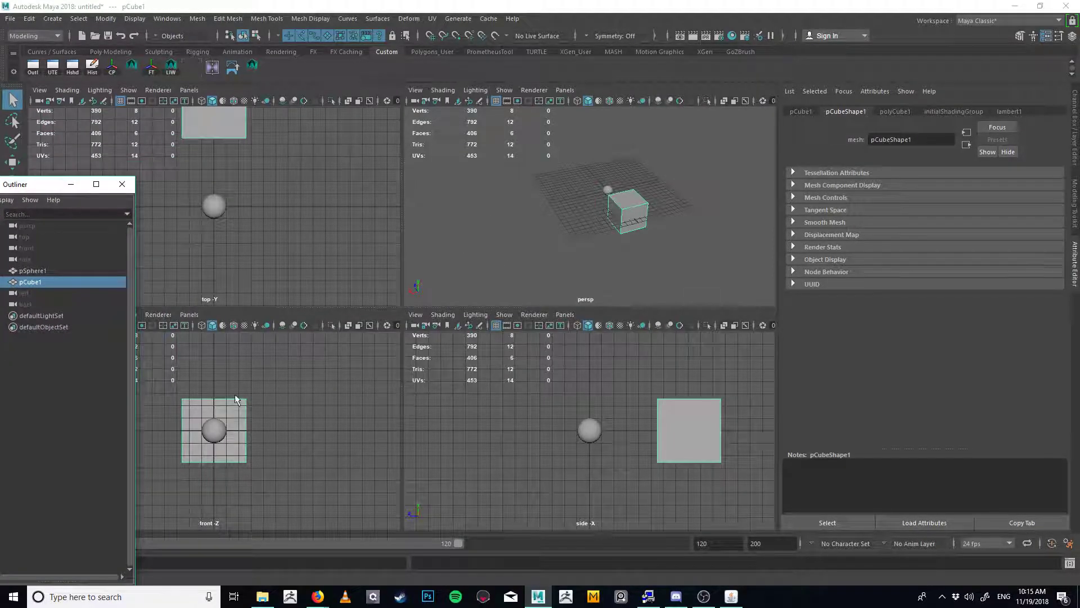
drag(35, 191, 14, 232)
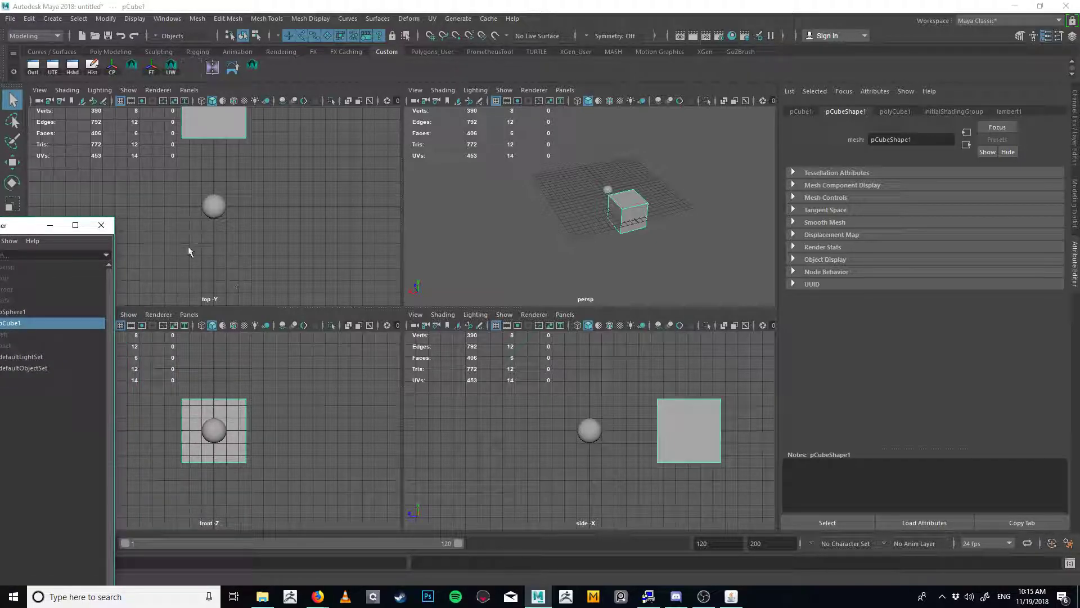
Step: Pan each of the perspective, side, front and top views to look at the cube and sphere
alt+middle_drag(637, 207, 611, 168)
alt+middle_drag(615, 437, 541, 462)
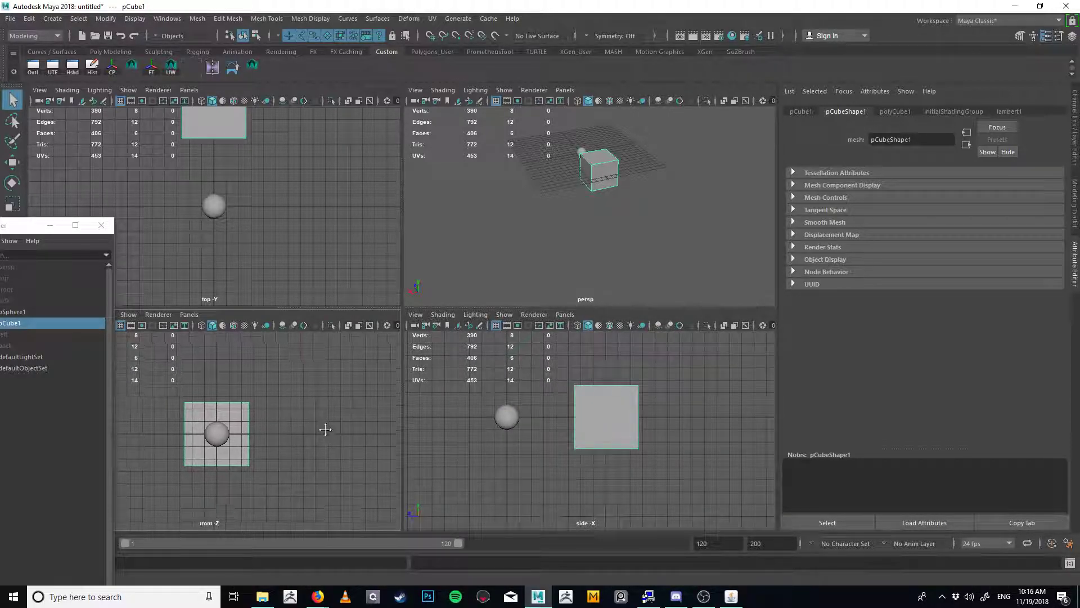
alt+middle_drag(320, 430, 333, 447)
alt+middle_drag(294, 241, 277, 198)
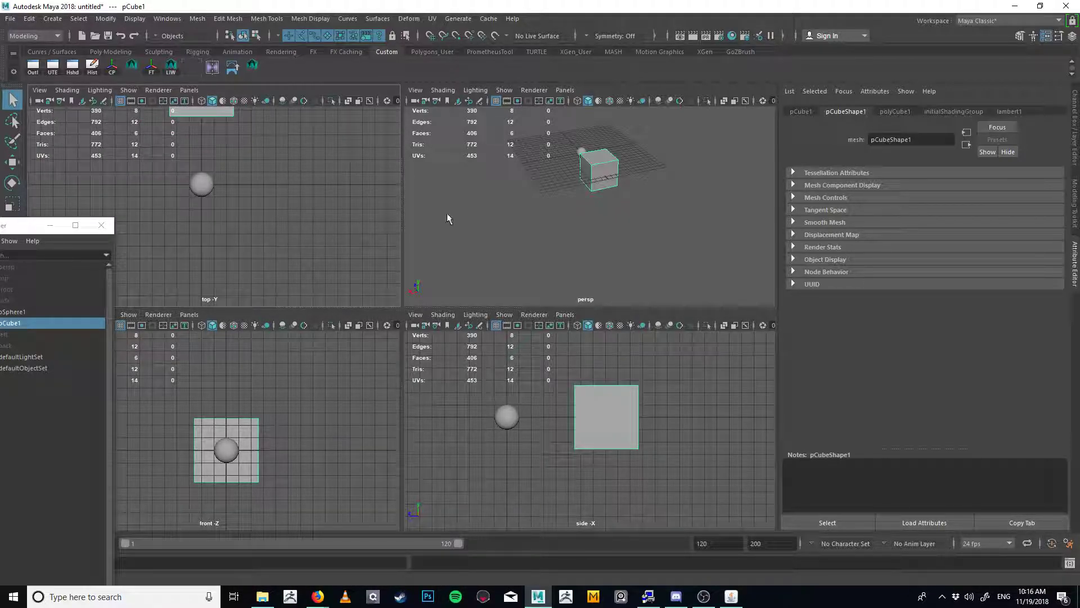
alt+middle_drag(549, 239, 524, 241)
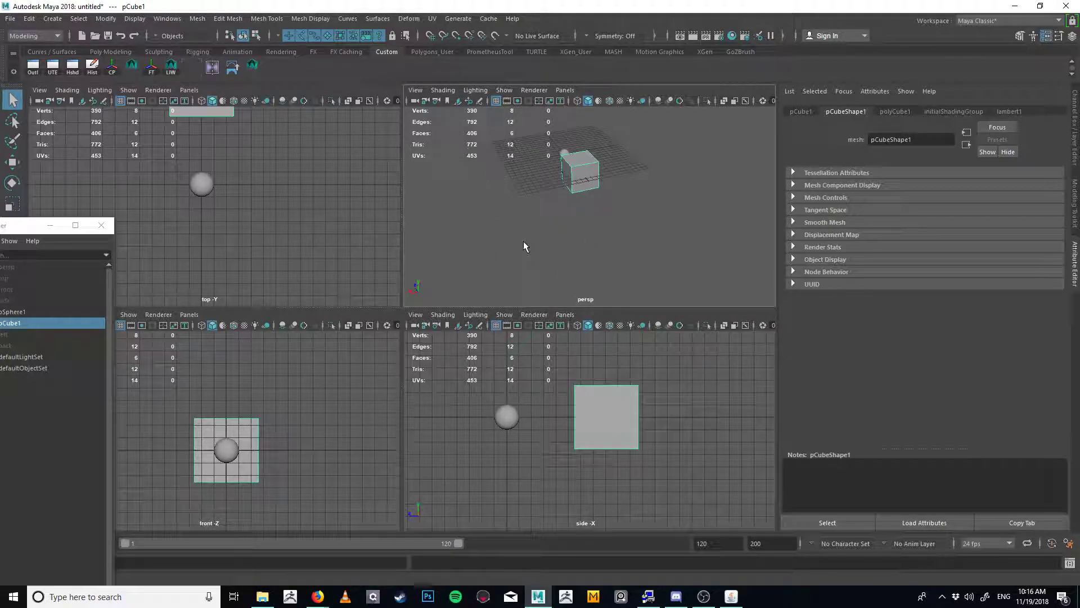
Step: Enlarge the perspective view to fill the viewport area and inspect the cube from several angles and distances
key(space)
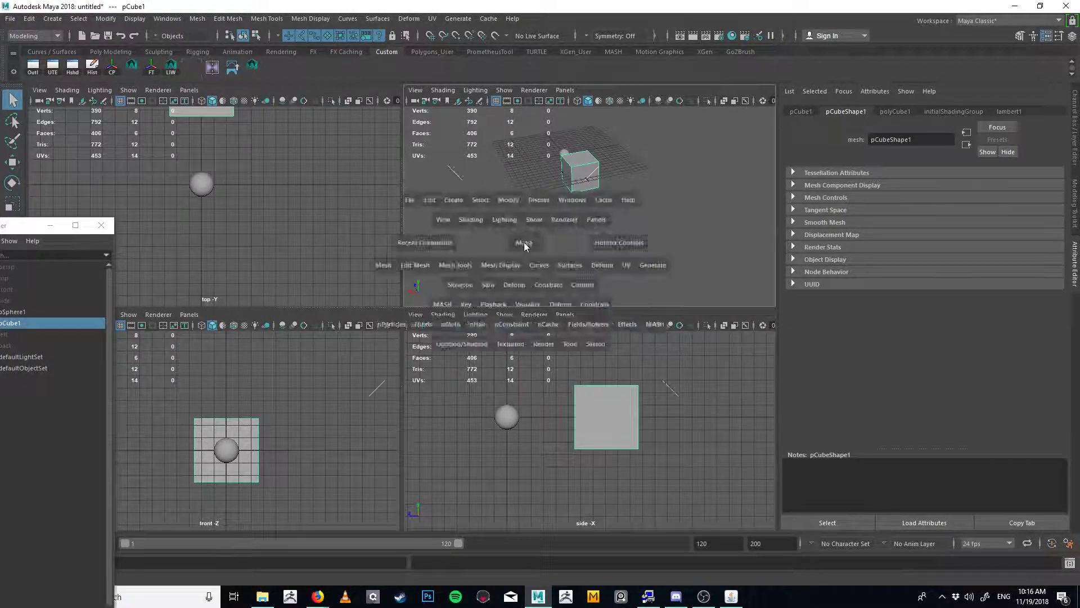
alt+drag(506, 260, 454, 392)
scroll(454, 392, up, 10)
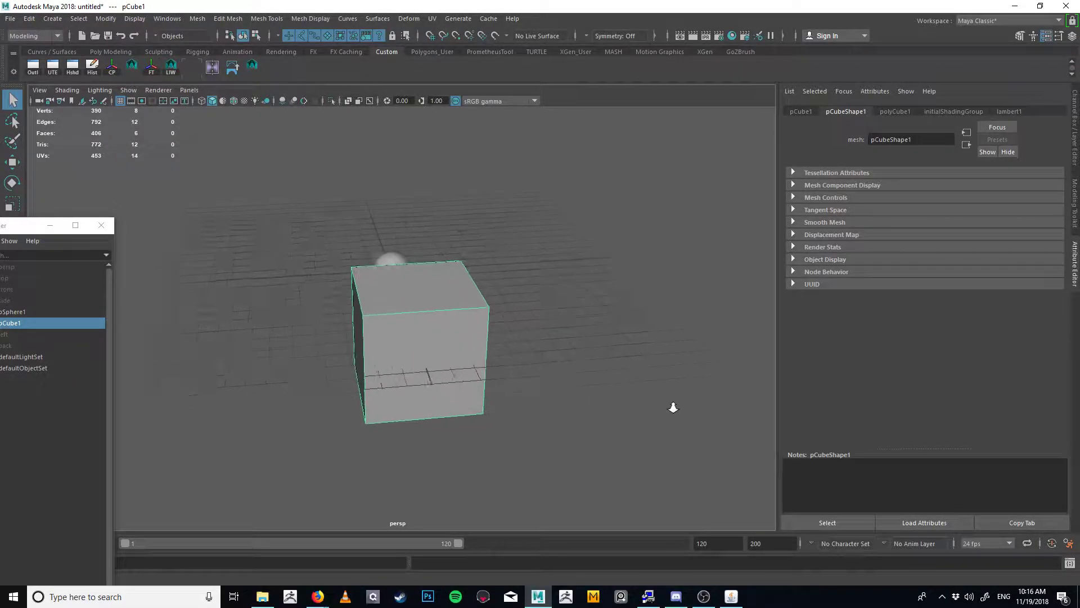
alt+drag(592, 449, 623, 437)
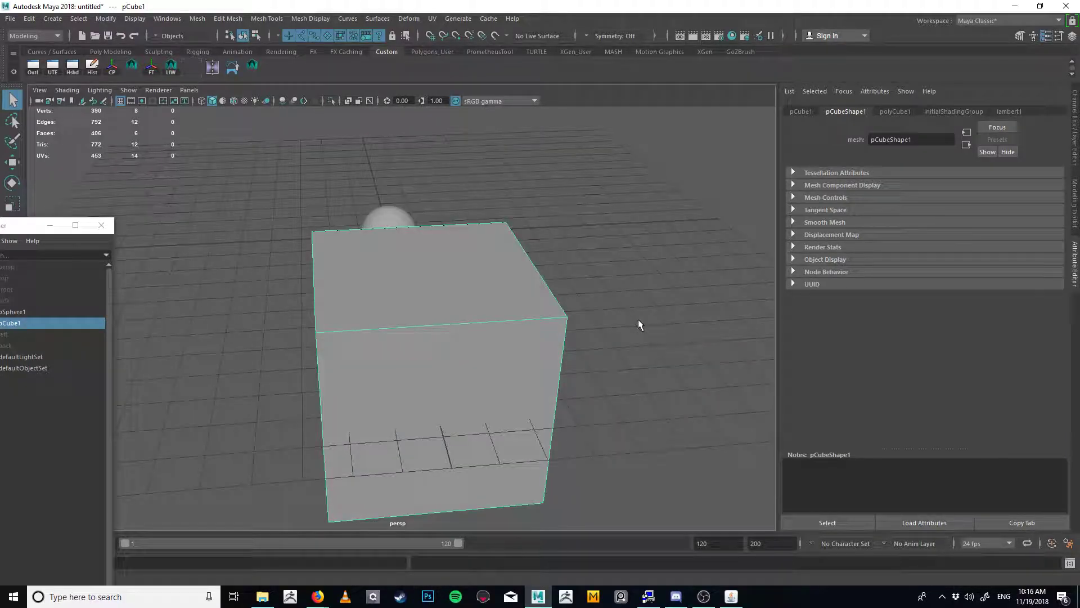
alt+drag(600, 292, 563, 317)
alt+right_drag(564, 317, 323, 316)
alt+drag(323, 316, 381, 320)
alt+middle_drag(380, 320, 324, 320)
alt+right_drag(324, 321, 651, 345)
alt+drag(651, 345, 640, 312)
alt+right_drag(640, 312, 321, 309)
alt+drag(321, 309, 412, 259)
alt+right_drag(412, 258, 626, 323)
Step: Examine the cube's component marking menu with its Vertex, Edge, Face and Object Mode options
right_drag(566, 306, 538, 257)
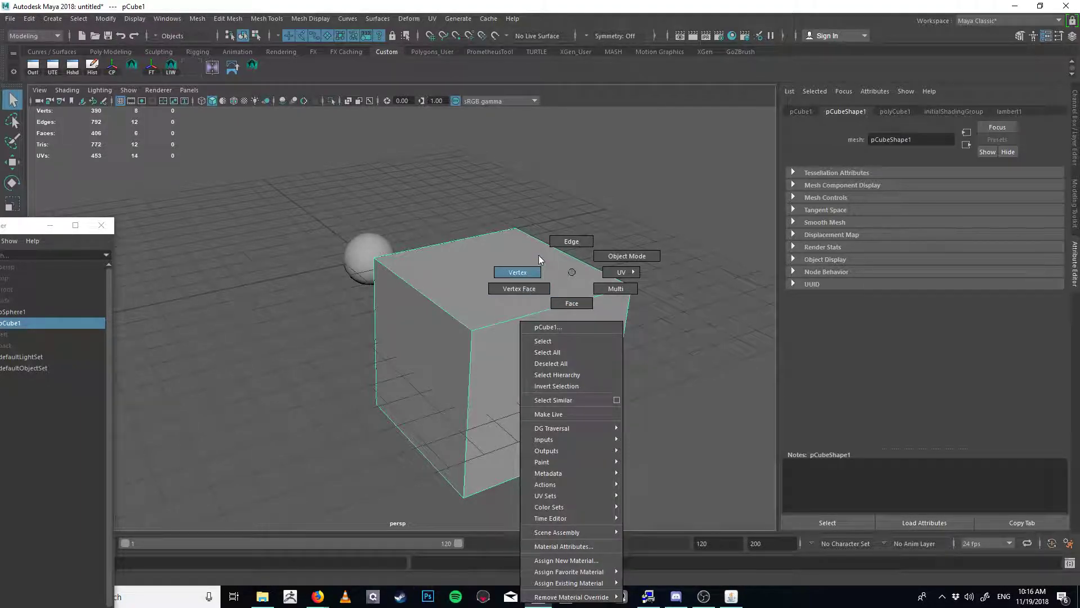
right_drag(571, 327, 569, 269)
alt+drag(535, 316, 569, 291)
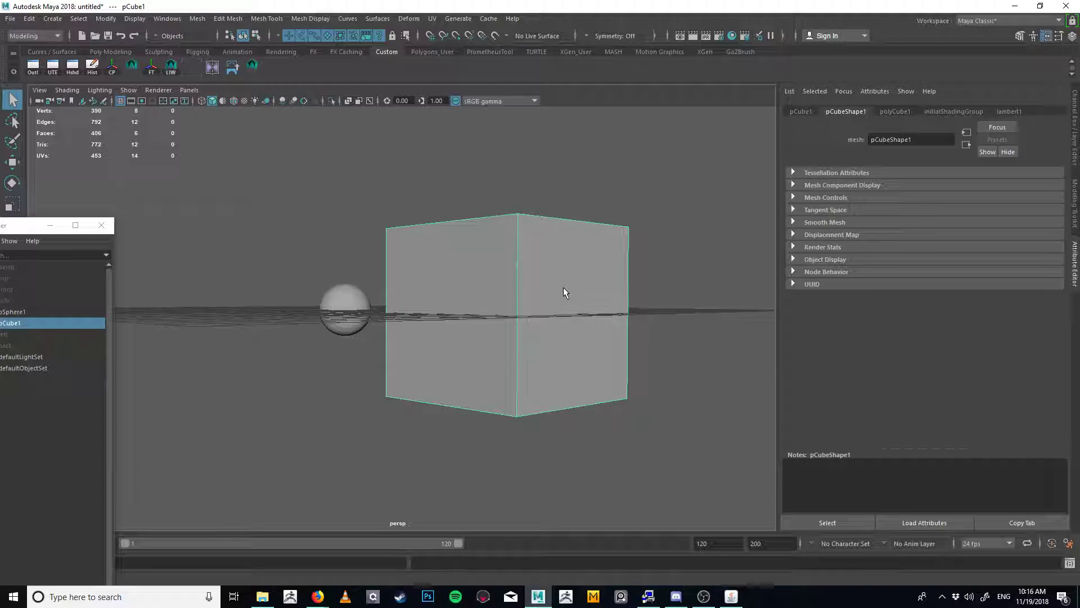
Step: Cut new edges across a lower corner of the cube with the Multi-Cut tool
shift+right_drag(563, 287, 564, 288)
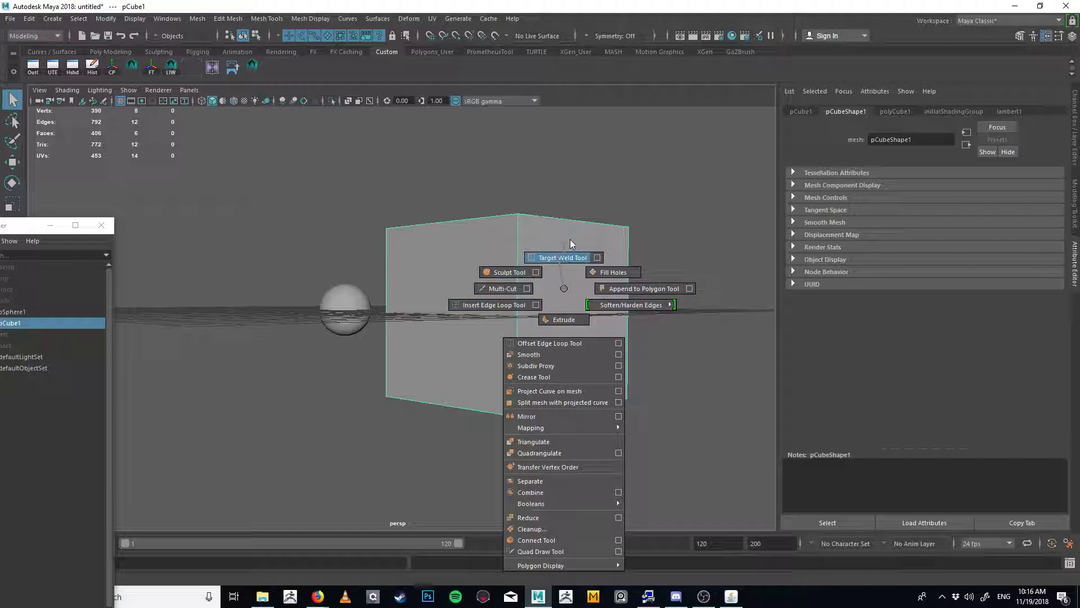
click(512, 289)
click(518, 275)
click(628, 334)
alt+drag(628, 334, 513, 362)
click(383, 413)
key(Return)
alt+drag(444, 382, 446, 356)
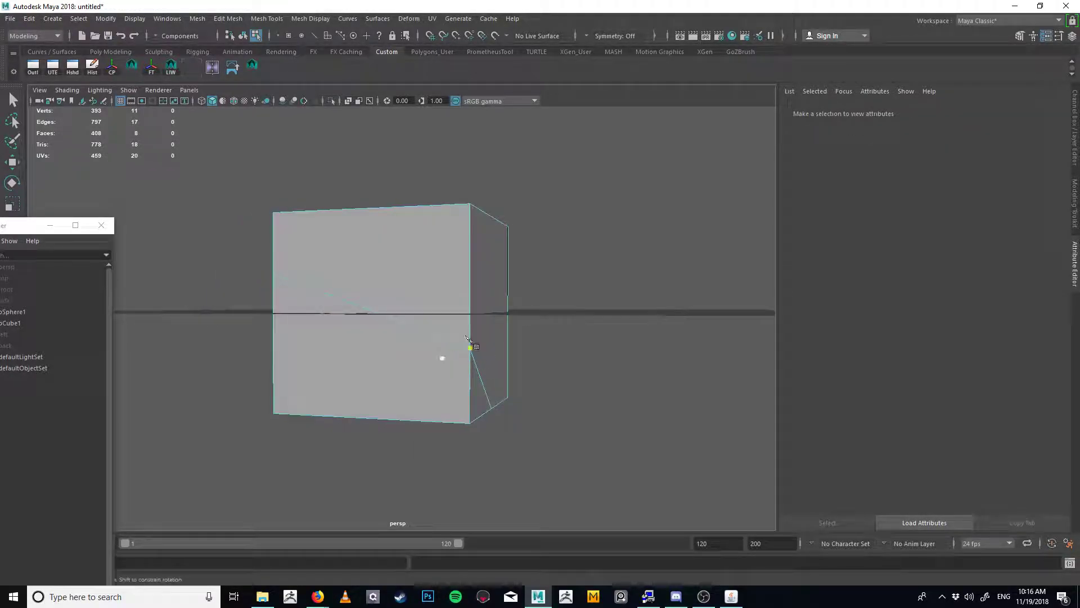
Step: Make a zigzag Multi-Cut across the cube's sphere-side face, between its vertical and lower edges
alt+drag(585, 379, 428, 292)
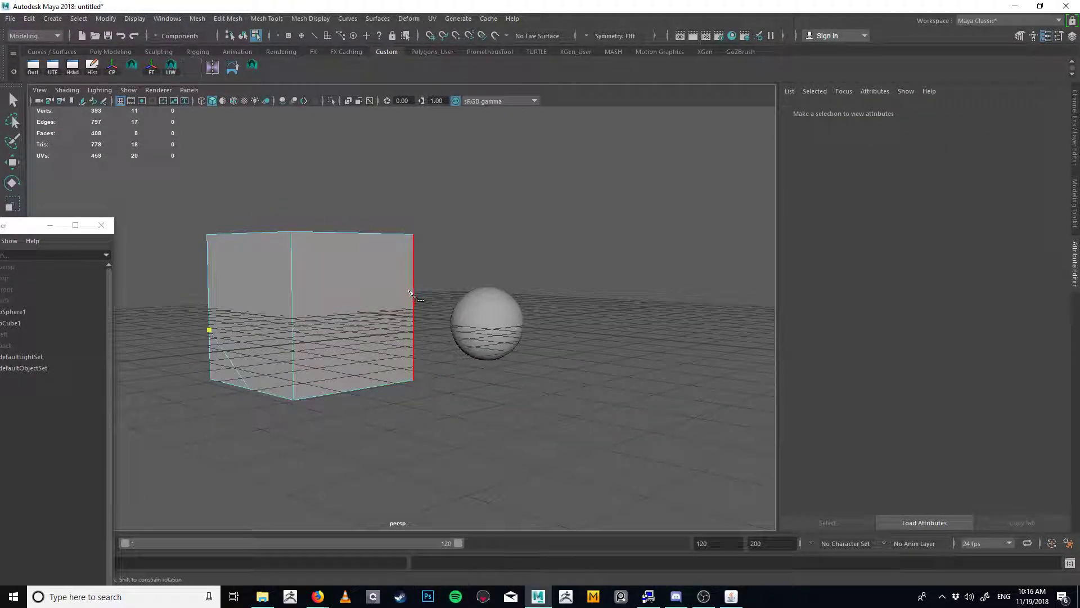
click(414, 275)
click(292, 307)
click(312, 396)
click(344, 293)
click(363, 388)
Step: Undo the Multi-Cut edits on the cube, return to the Select tool and clear the edge selection
alt+drag(419, 387, 353, 347)
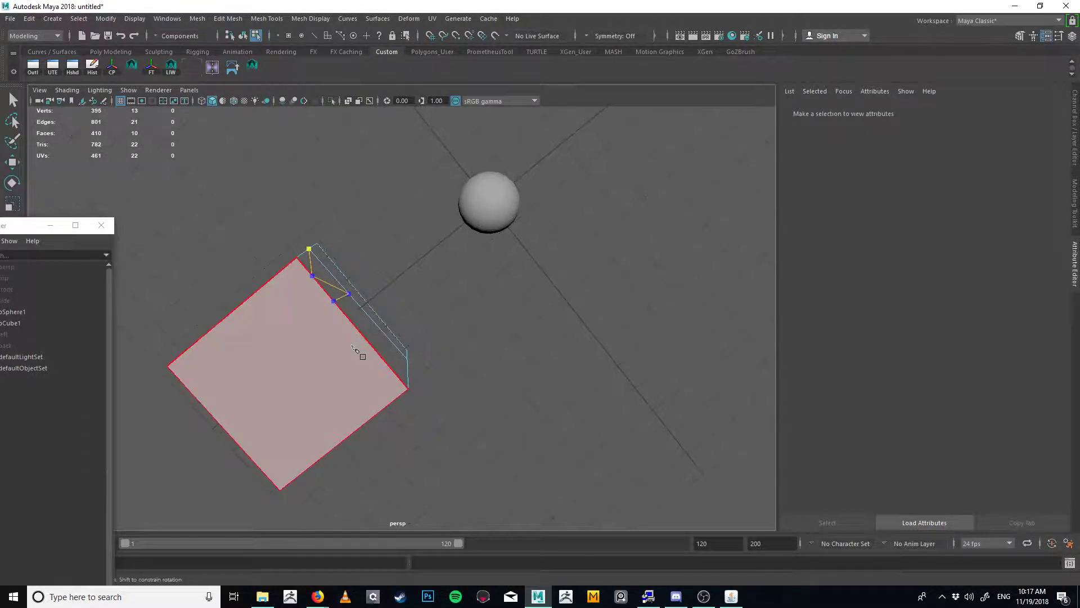
alt+drag(241, 441, 321, 429)
alt+drag(362, 314, 357, 362)
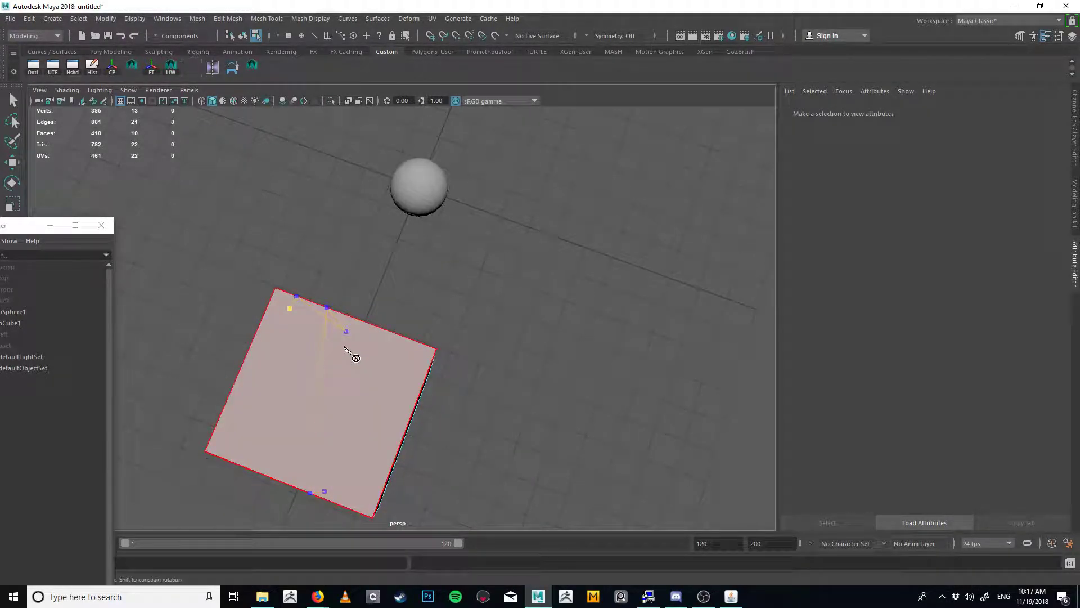
alt+drag(429, 277, 609, 356)
key(ctrl+z)
key(q)
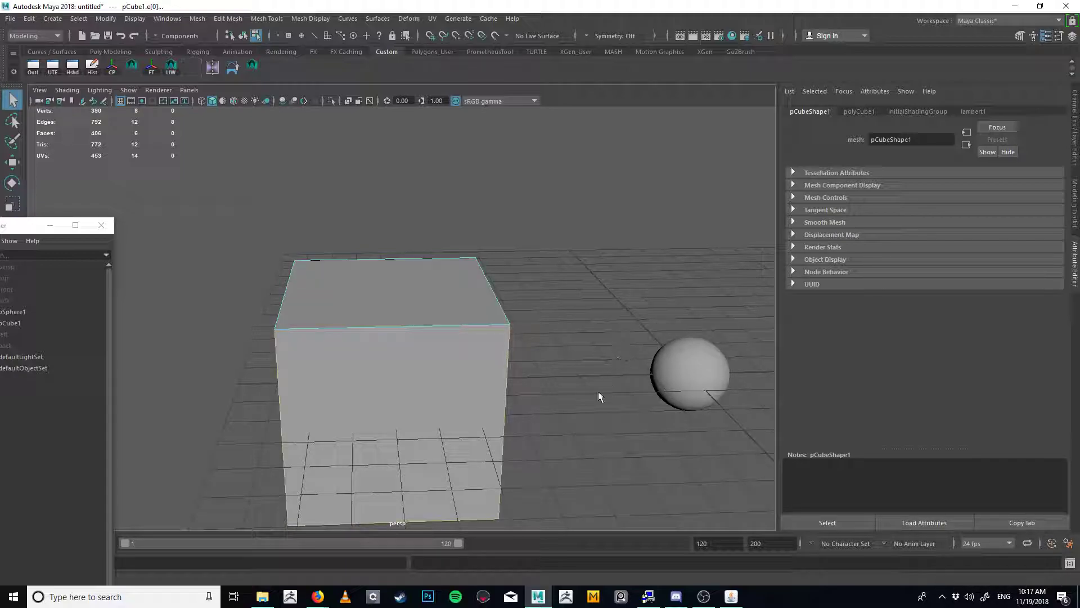
alt+drag(606, 379, 526, 384)
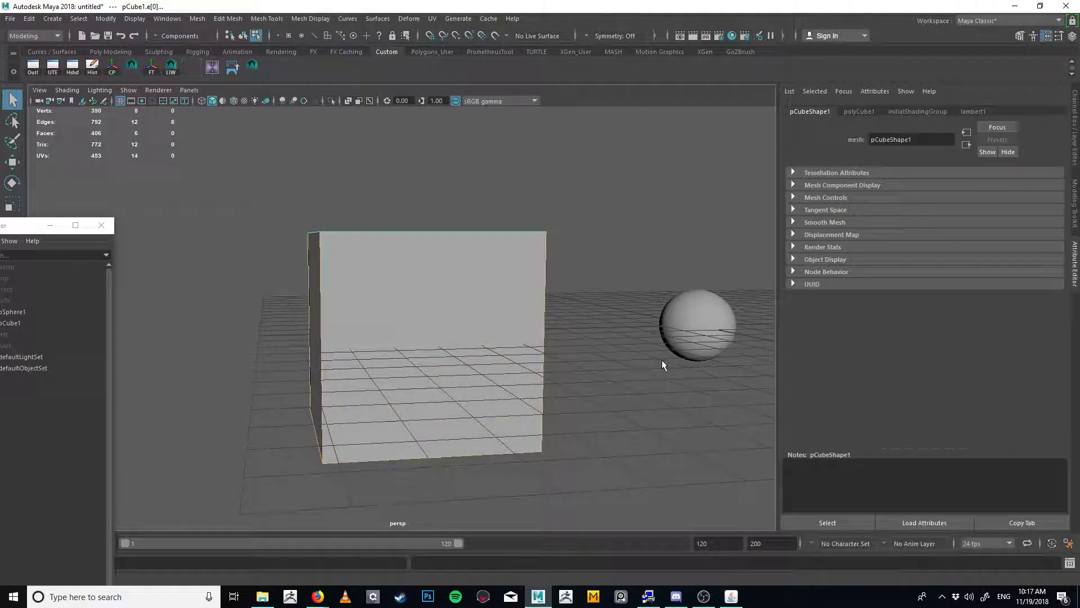
click(662, 360)
alt+drag(661, 363, 563, 376)
key(ctrl+z)
key(ctrl+z)
click(560, 365)
Step: Insert an edge loop around the cube just below its top face and return to object mode
right_drag(454, 302, 639, 189)
key(w)
shift+right_drag(454, 265, 369, 293)
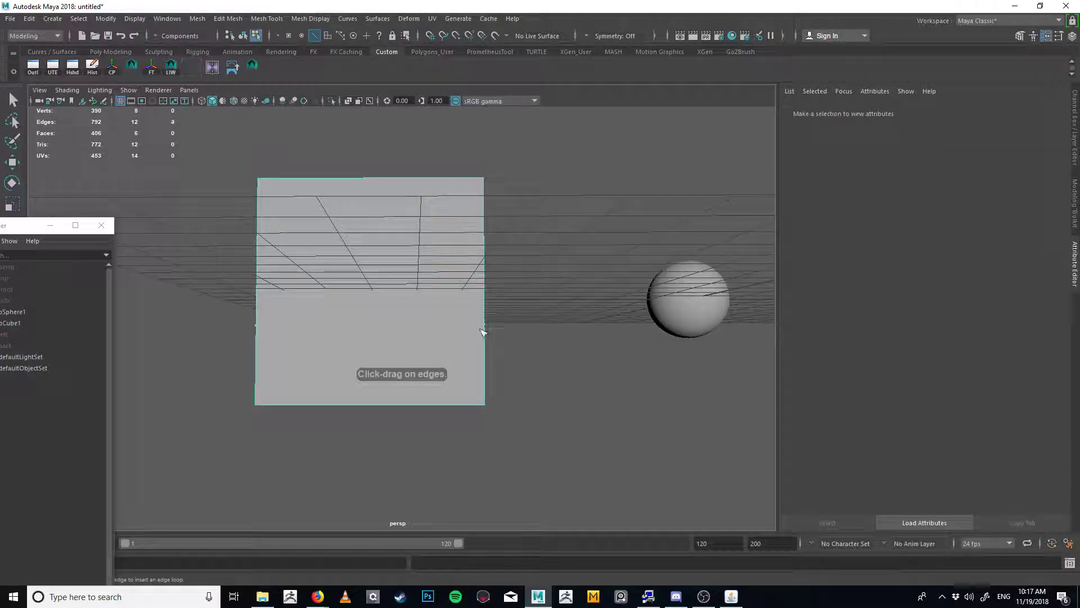
click(484, 195)
key(q)
key(F8)
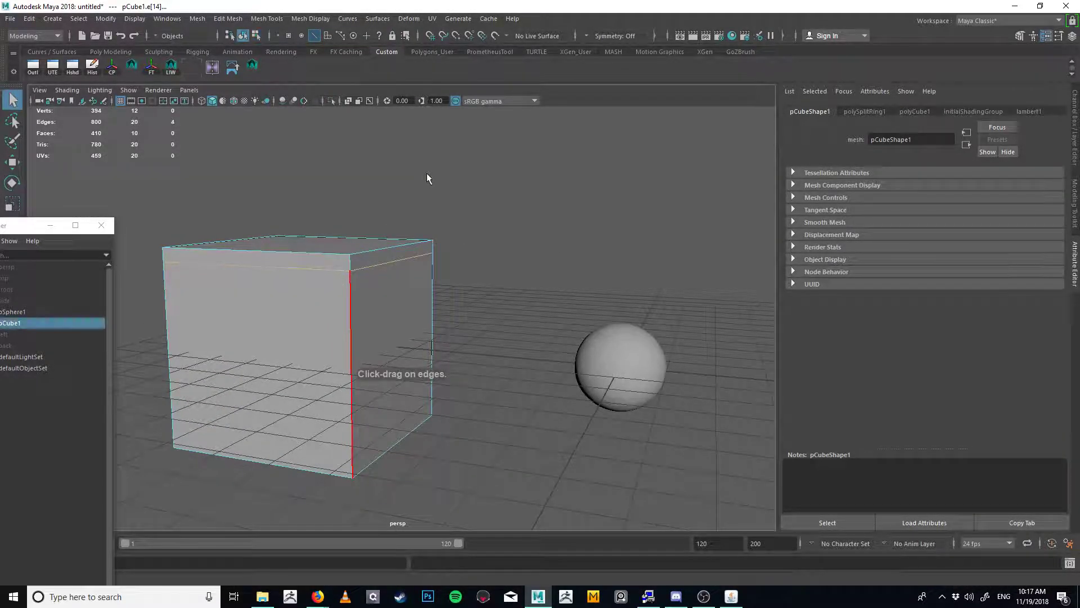
Step: Undo the edge loop insertion and put the cube back in object mode
key(f)
key(ctrl+z)
key(ctrl+z)
alt+middle_drag(636, 307, 557, 321)
alt+right_drag(557, 321, 345, 379)
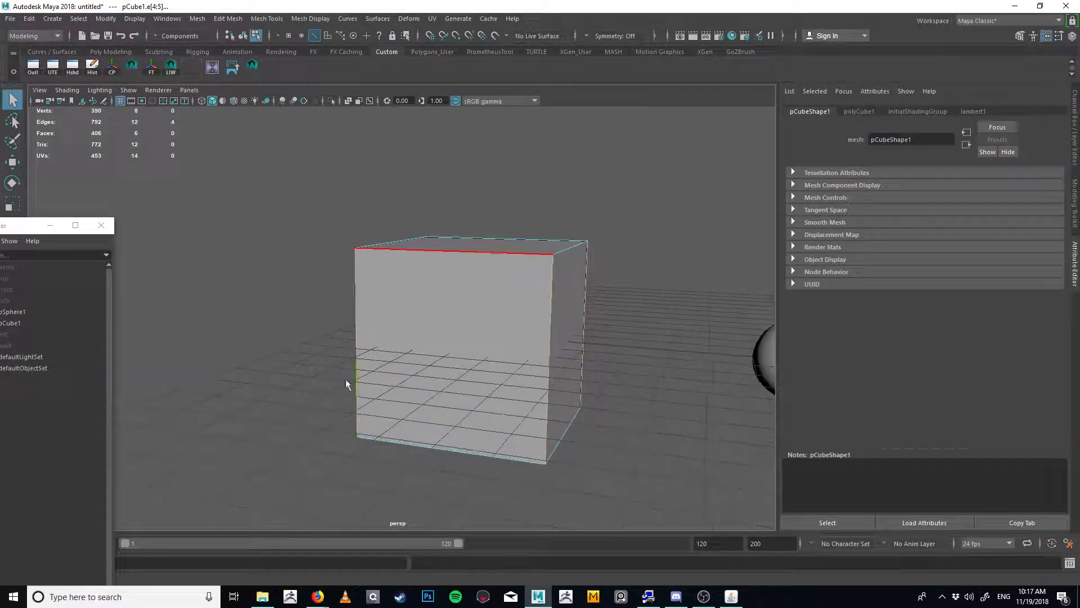
key(F8)
Step: Examine the cube's modeling and selection conversion marking menus, including the To Edges options
alt+drag(534, 342, 517, 330)
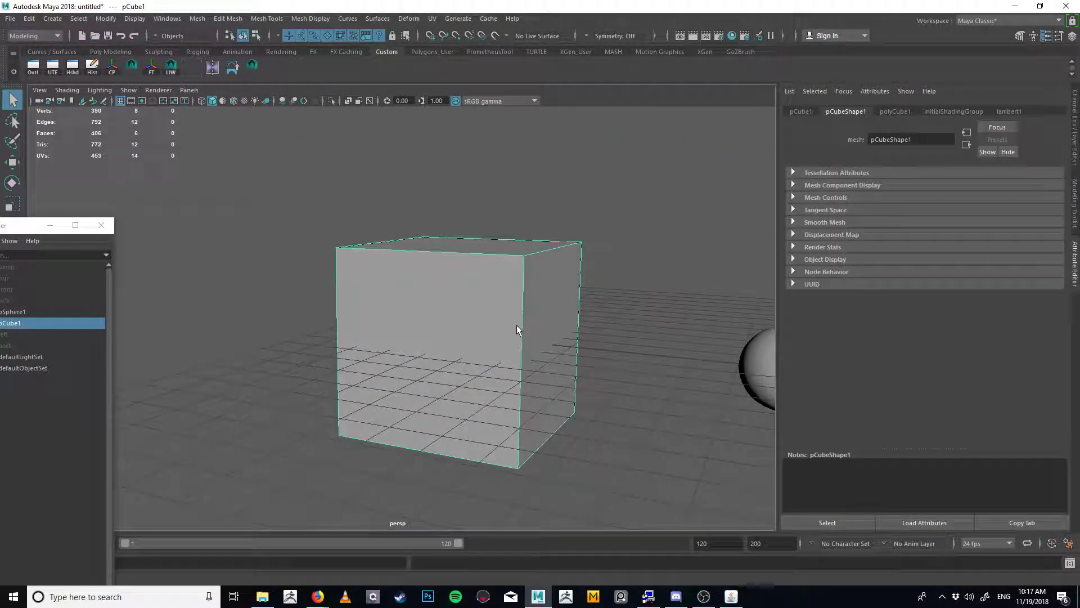
shift+right_click(511, 315)
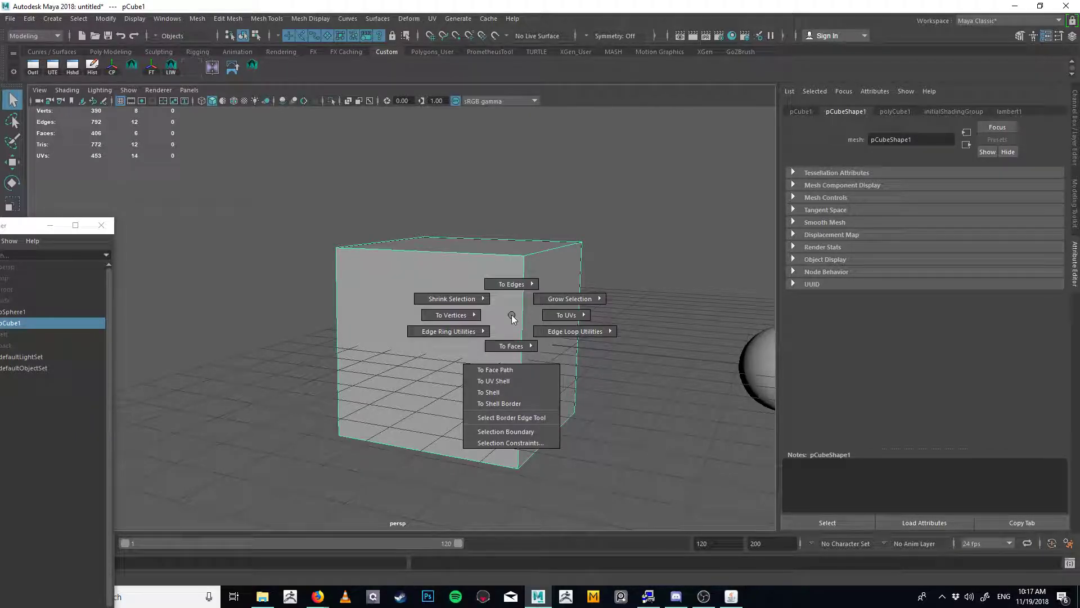
alt+drag(542, 290, 590, 278)
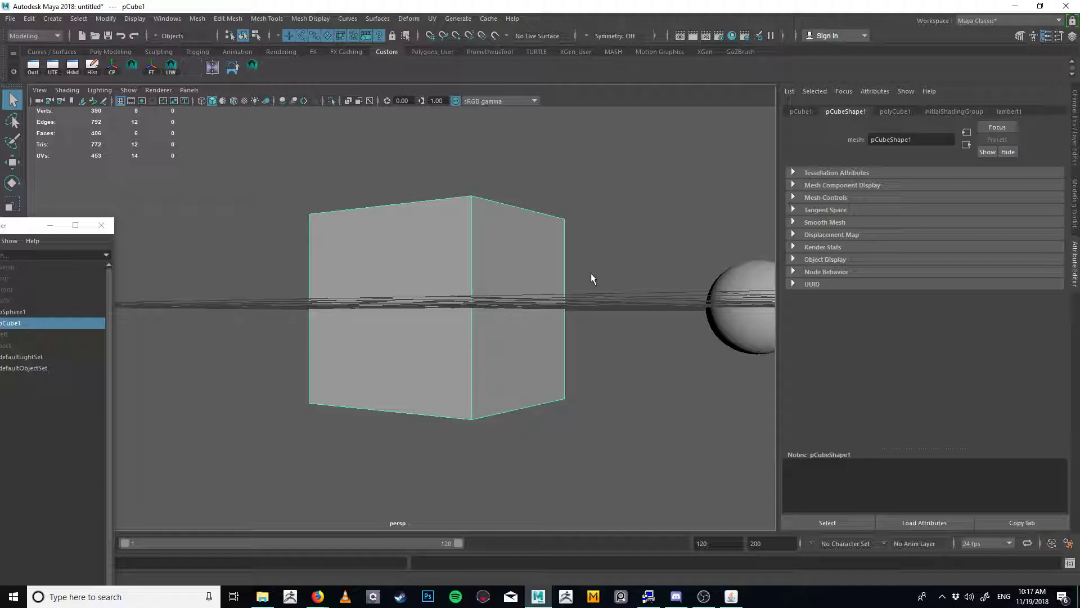
shift+right_click(469, 281)
shift+right_click(469, 283)
click(469, 282)
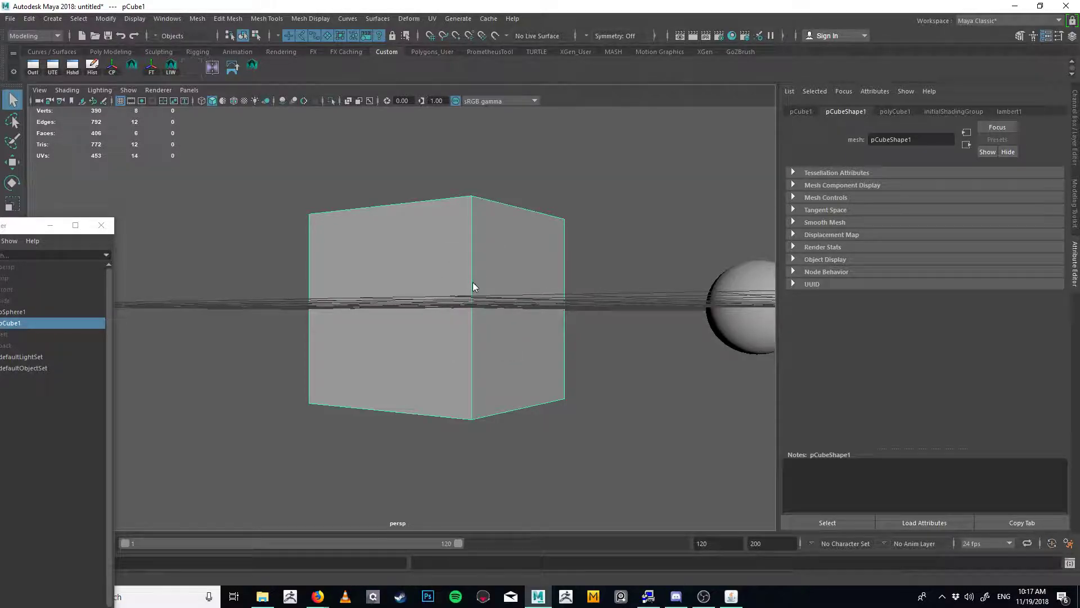
ctrl+right_click(472, 282)
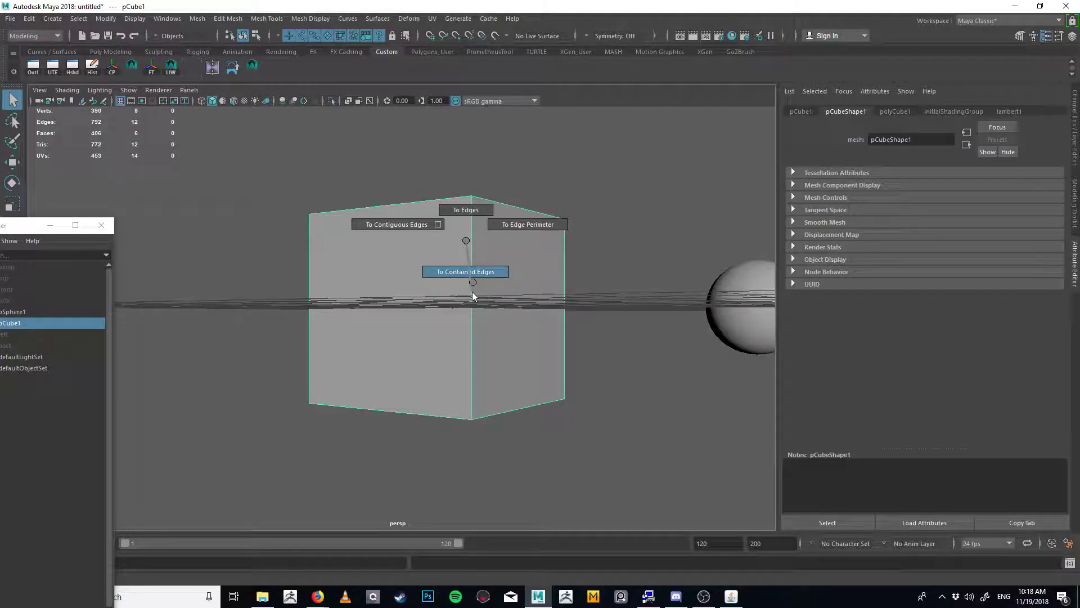
Step: Convert a selection of the cube's four top vertices to edges with To Edges, and return to object mode
click(704, 147)
drag(702, 141, 285, 260)
ctrl+right_click(542, 242)
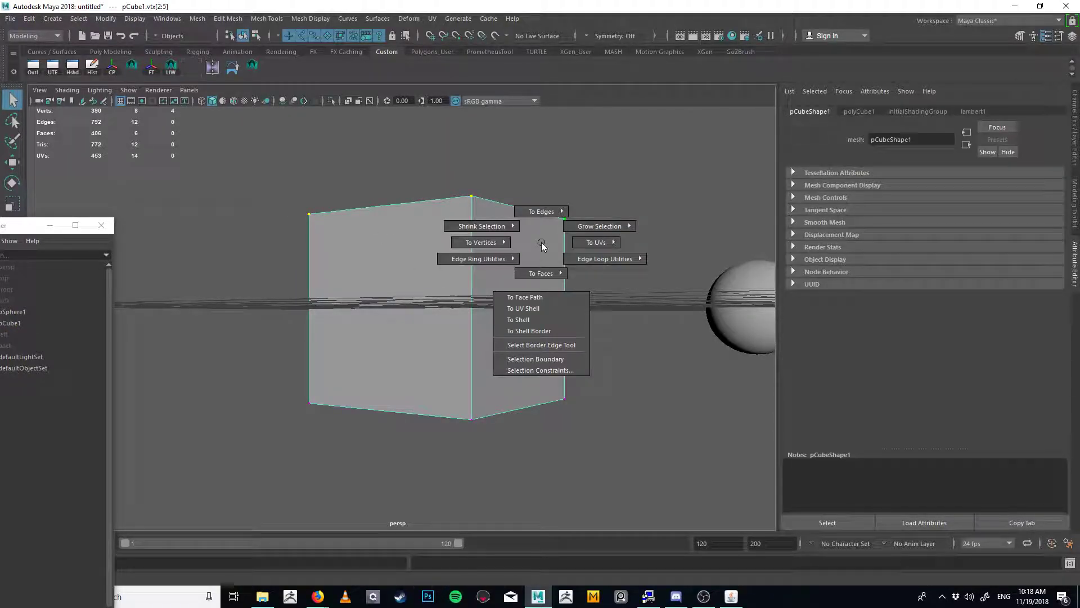
mouse_move(552, 204)
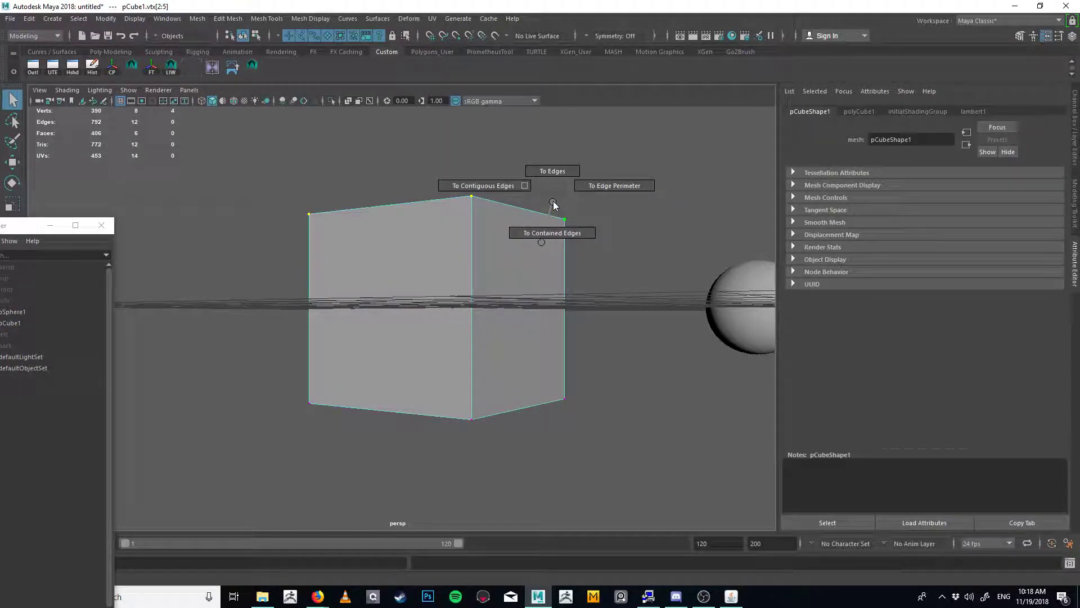
click(552, 172)
alt+drag(552, 176, 523, 275)
alt+drag(398, 196, 632, 268)
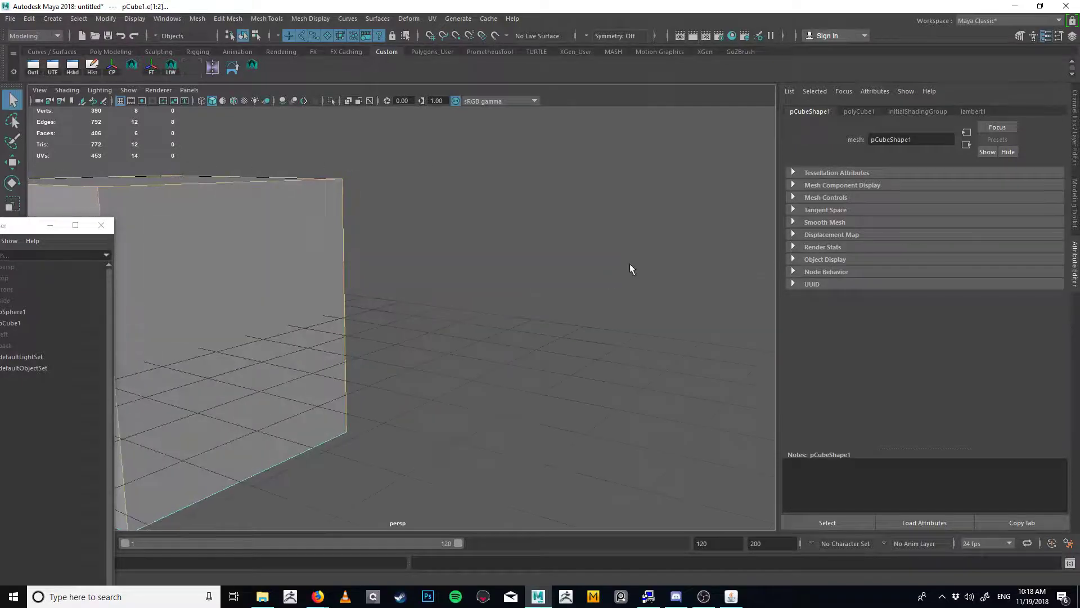
alt+drag(374, 279, 507, 295)
right_drag(462, 275, 490, 273)
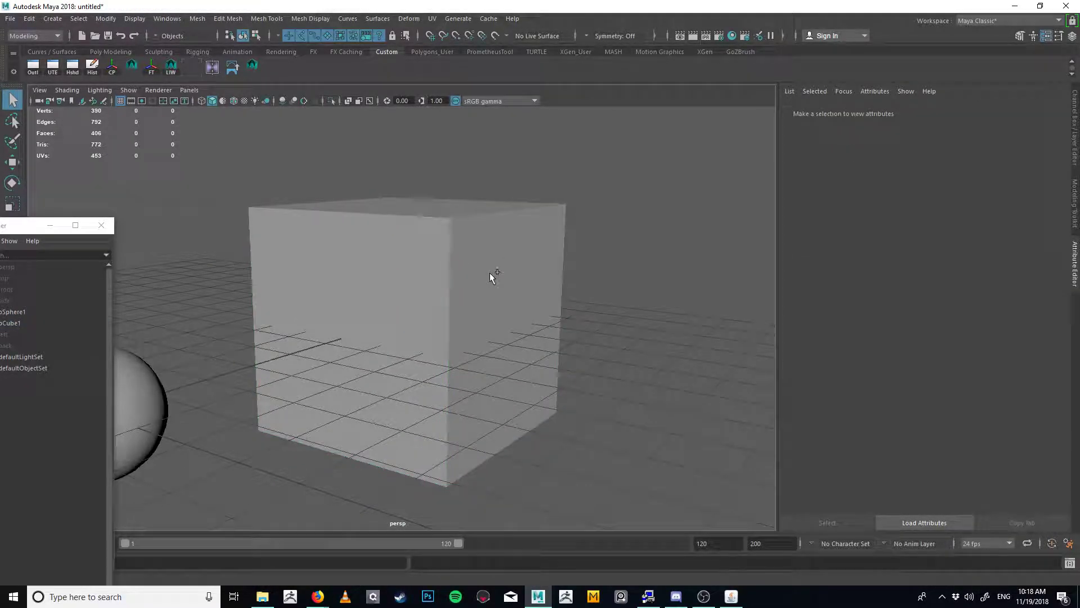
Step: Put the cube in vertex mode and examine the vertex modeling marking menu with a top corner vertex selected
click(470, 272)
right_drag(415, 257, 346, 269)
shift+right_click(491, 238)
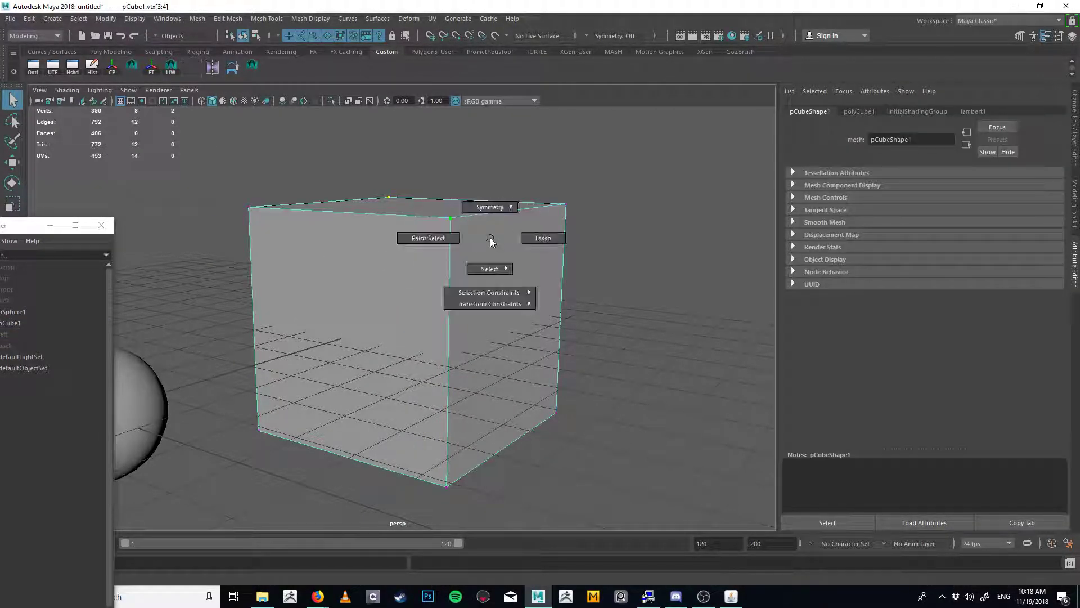
shift+right_click(491, 237)
shift+right_click(490, 238)
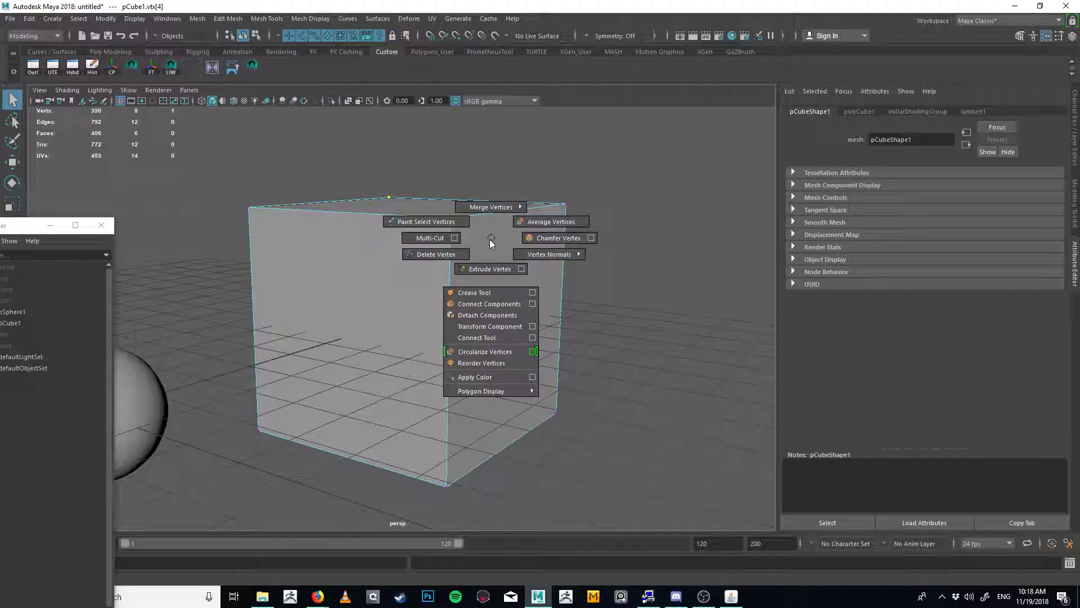
Step: Return the cube to object mode, reselect it and examine its object-level modeling marking menu
right_drag(489, 239, 535, 167)
click(534, 169)
click(484, 260)
alt+drag(485, 261, 478, 329)
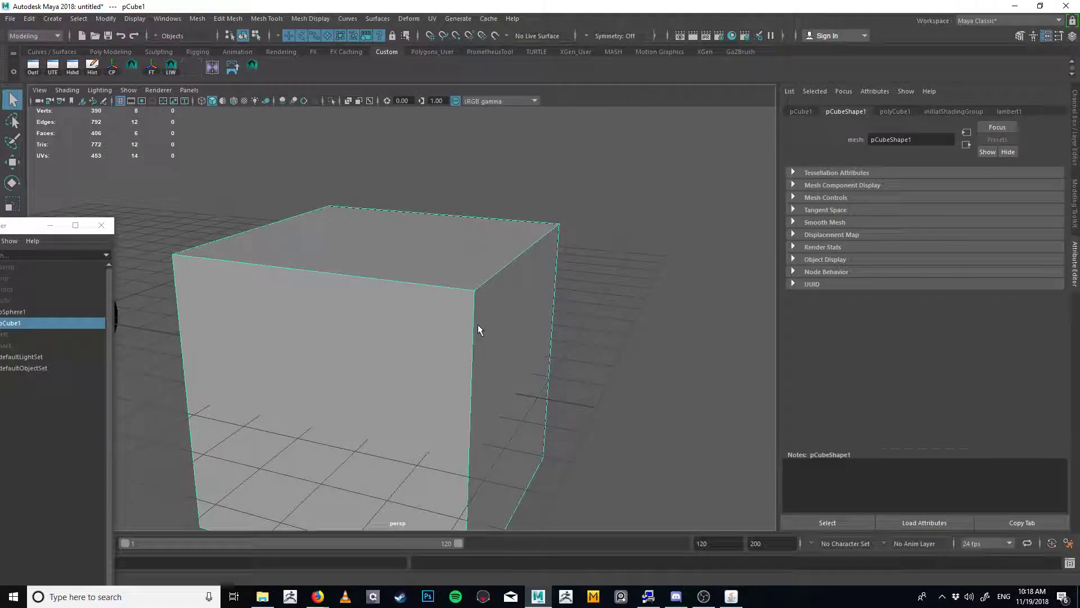
mouse_move(493, 320)
shift+right_down()
mouse_move(494, 333)
mouse_move(511, 303)
mouse_move(353, 326)
mouse_move(450, 307)
mouse_move(489, 324)
mouse_move(484, 346)
mouse_move(387, 355)
mouse_move(492, 343)
mouse_move(505, 313)
mouse_move(486, 317)
mouse_move(495, 323)
mouse_move(482, 319)
mouse_move(493, 323)
mouse_move(487, 306)
mouse_move(478, 313)
mouse_move(491, 338)
mouse_move(494, 318)
shift+right_up()
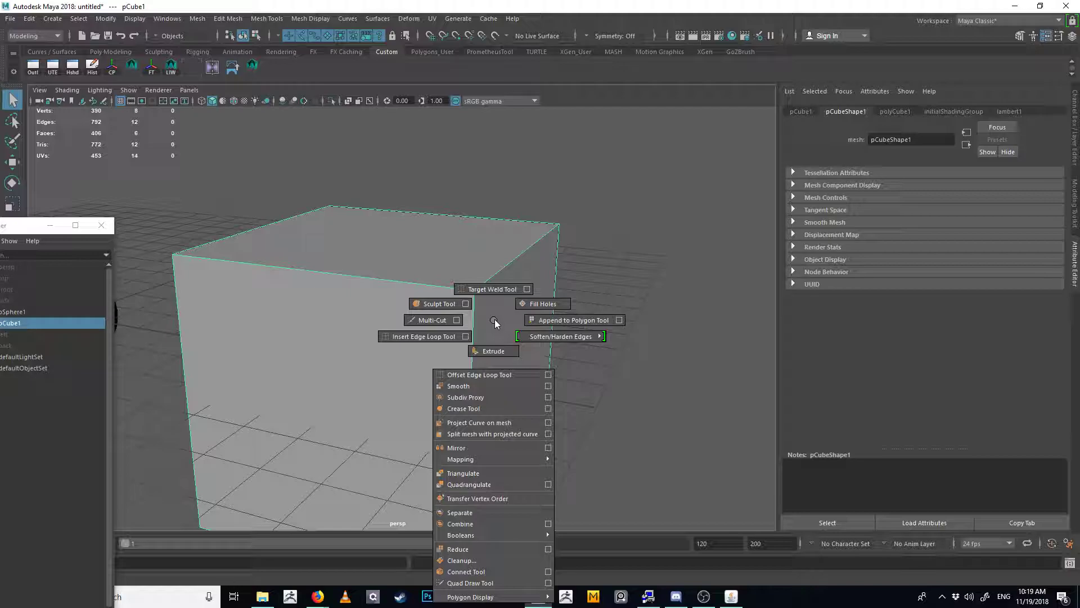
shift+right_drag(495, 319, 495, 319)
Step: Reselect the cube and move the Outliner window fully into view, keeping the cube and sphere framed beside it
click(641, 248)
click(471, 329)
alt+middle_drag(557, 300, 599, 300)
alt+right_drag(599, 300, 537, 300)
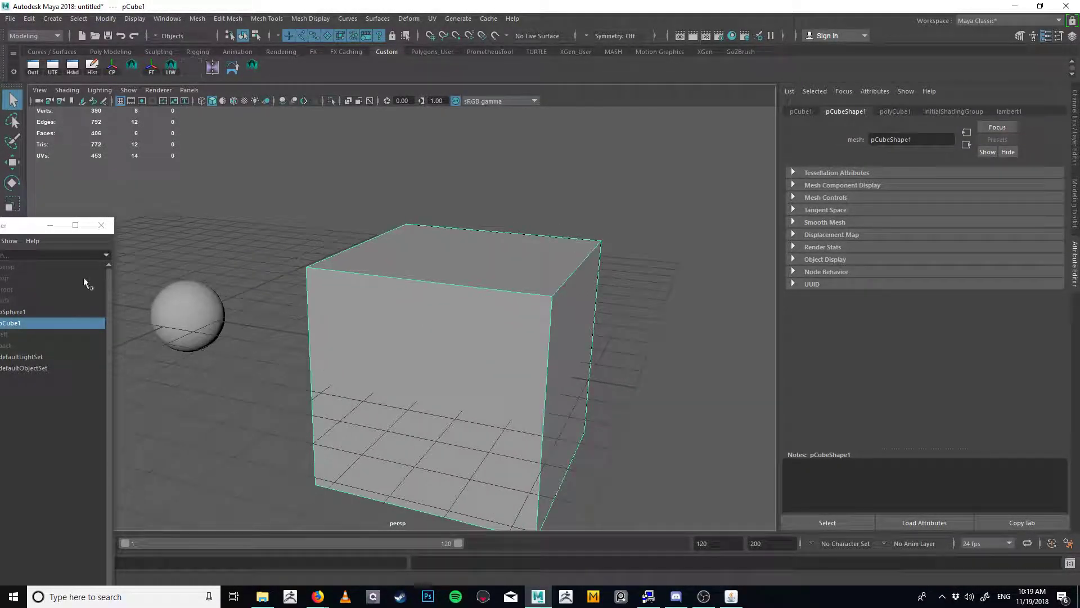
drag(23, 225, 104, 149)
alt+middle_drag(498, 304, 449, 375)
alt+right_drag(448, 375, 499, 331)
Step: Activate the Move tool on the cube and undo the last deselection so the cube is selected
click(499, 330)
click(410, 390)
key(w)
drag(625, 335, 627, 338)
alt+drag(627, 338, 279, 403)
key(ctrl+z)
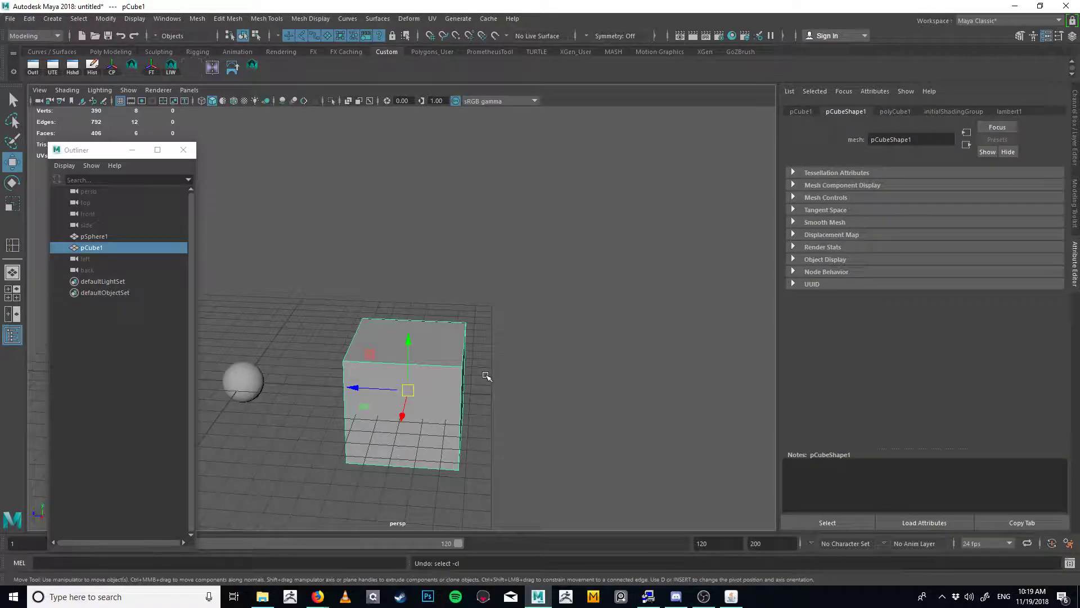